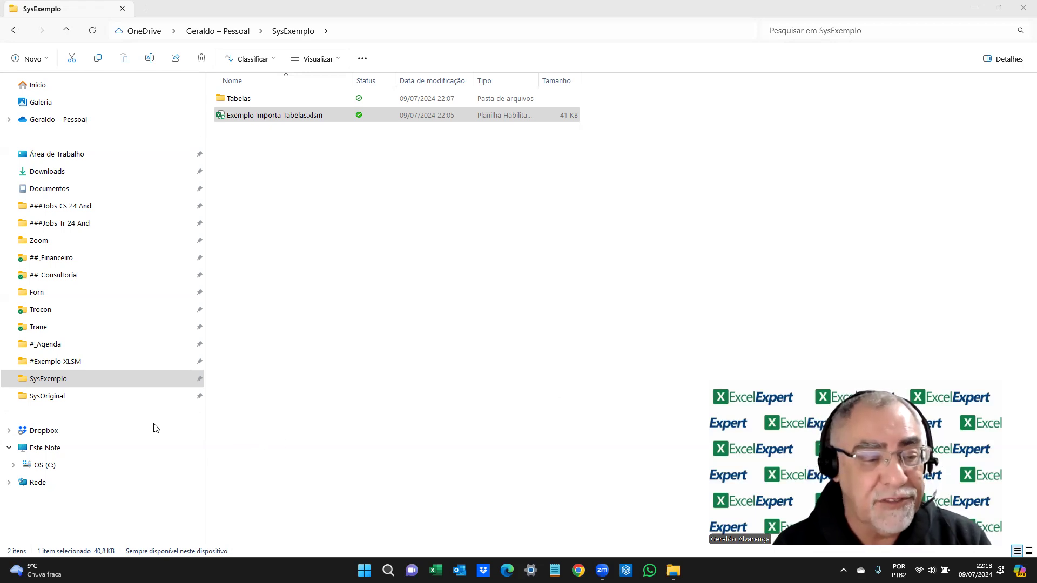
- View the contents and full path of the SysOriginal folder
{"action": "left_click", "coordinate": [102, 393]}
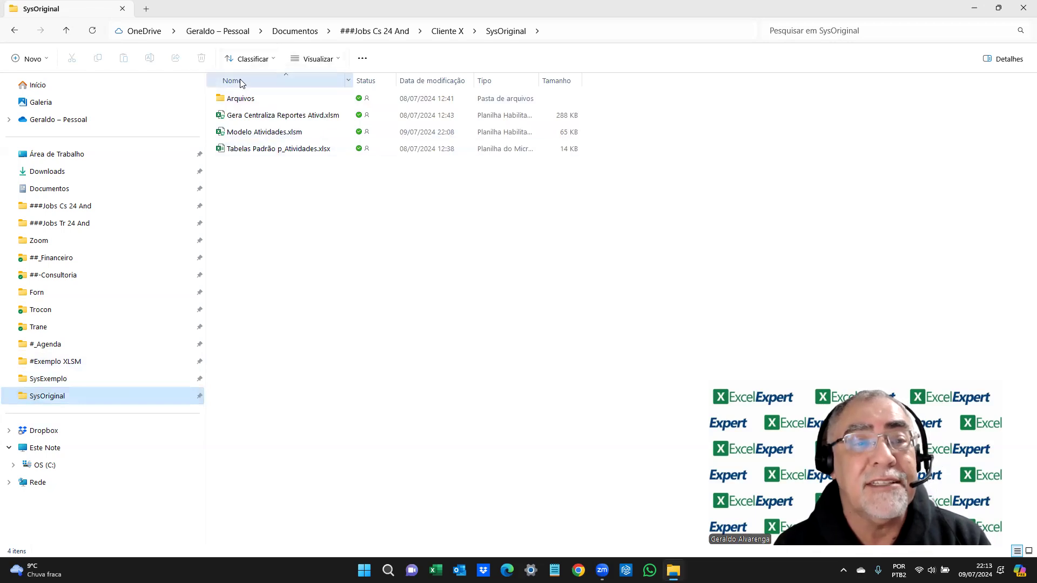
{"action": "left_click", "coordinate": [573, 31]}
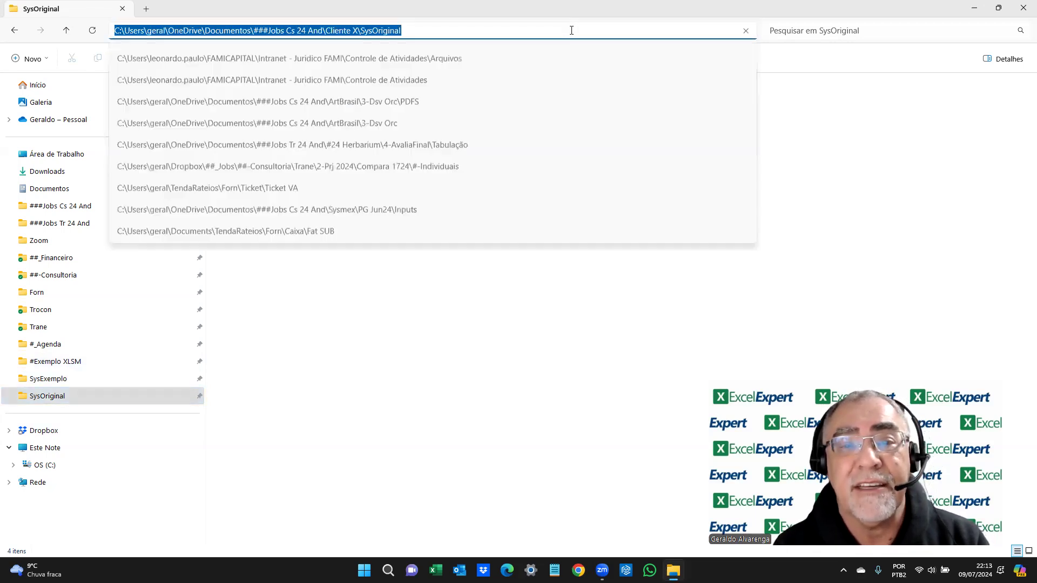
{"action": "left_click", "coordinate": [452, 313]}
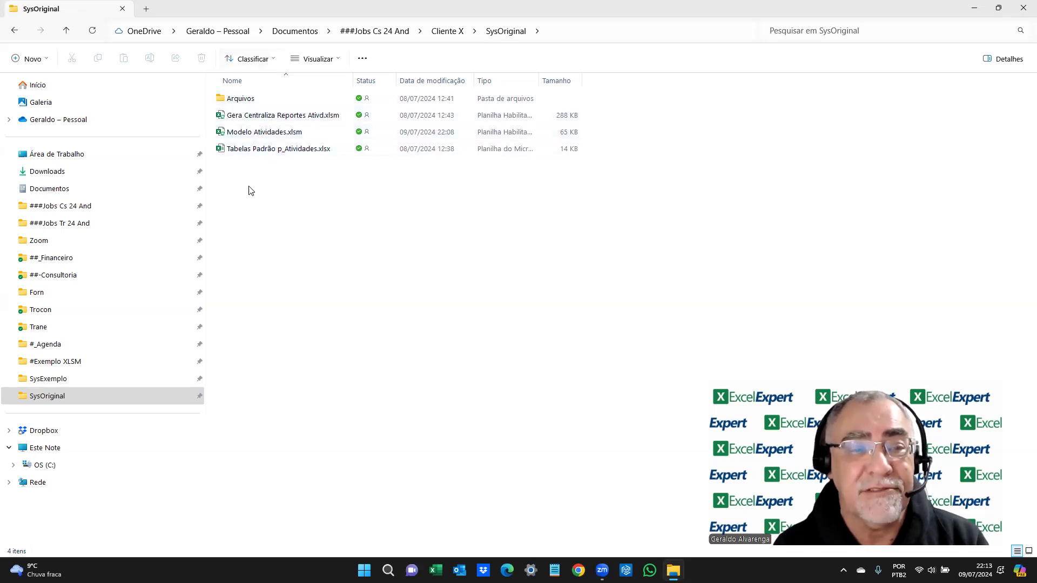
- Look at the tables in Tabelas Padrão a Importar.xlsx from the SysExemplo folder's Tabelas subfolder, and close the workbook
{"action": "left_click", "coordinate": [114, 378]}
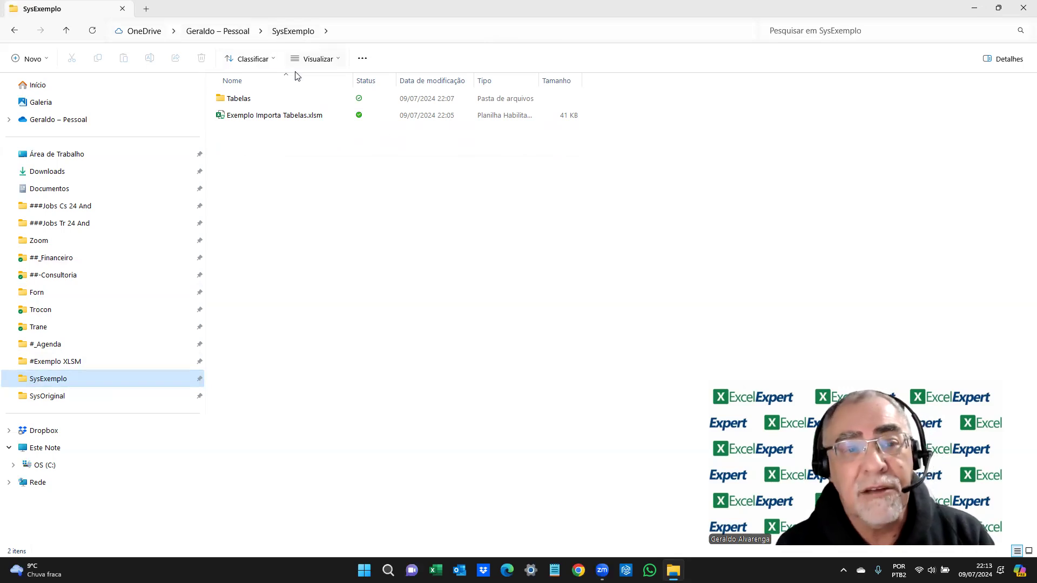
{"action": "double_click", "coordinate": [239, 98]}
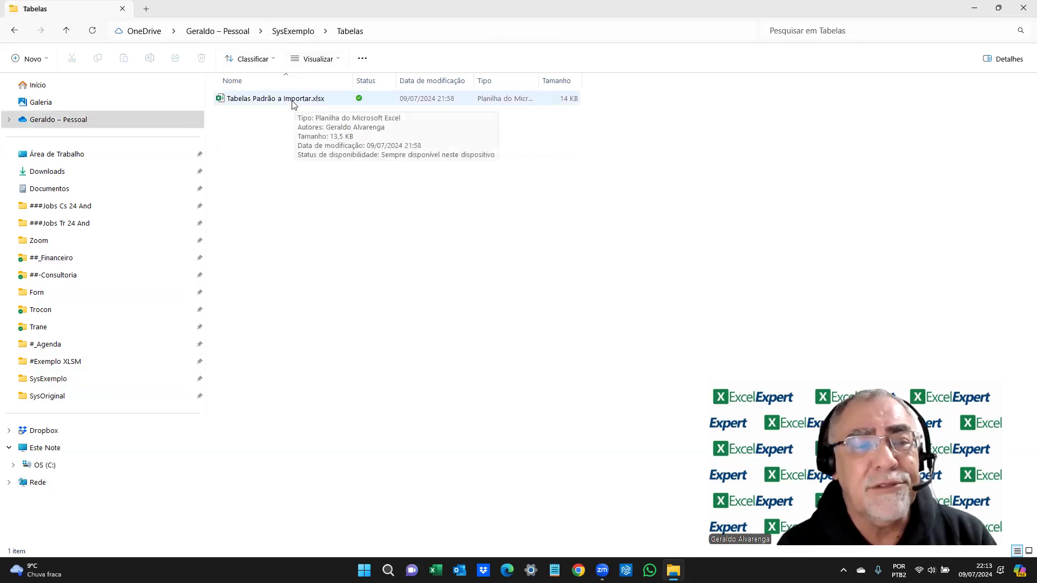
{"action": "double_click", "coordinate": [295, 103]}
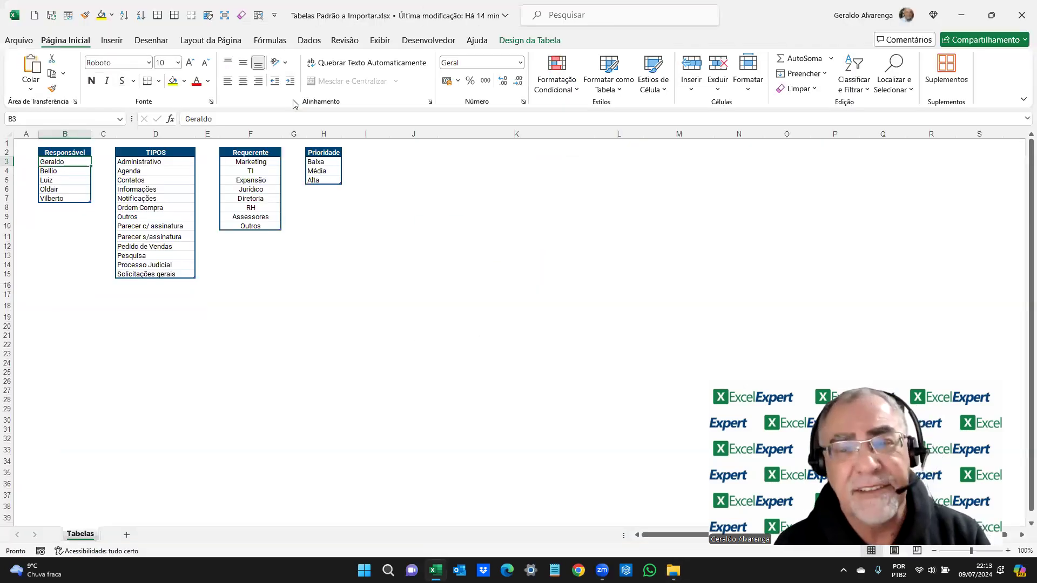
{"action": "left_click", "coordinate": [1022, 13]}
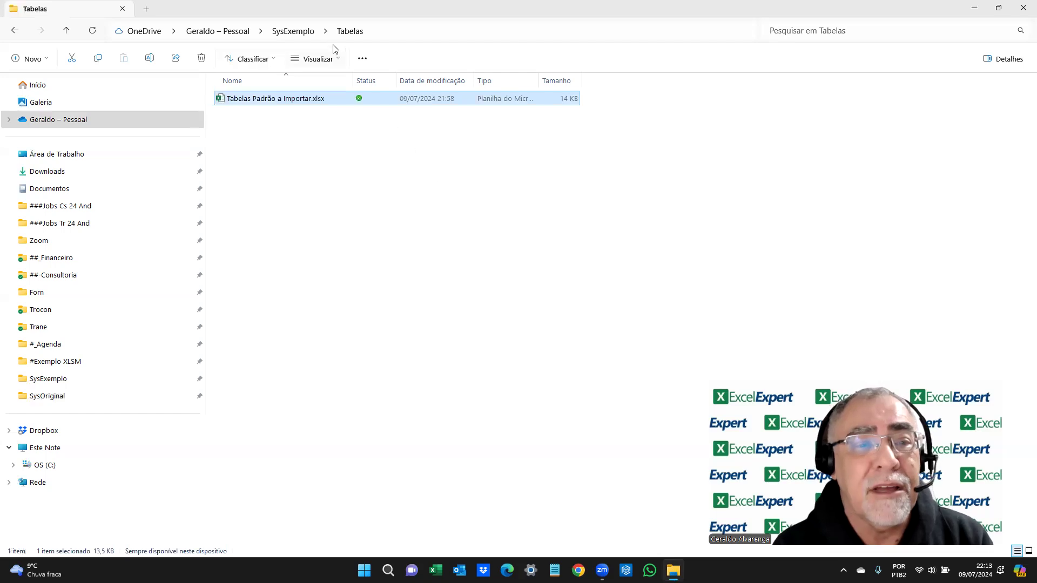
- Open the workbook Exemplo Importa Tabelas.xlsm from the SysExemplo folder
{"action": "left_click", "coordinate": [298, 31]}
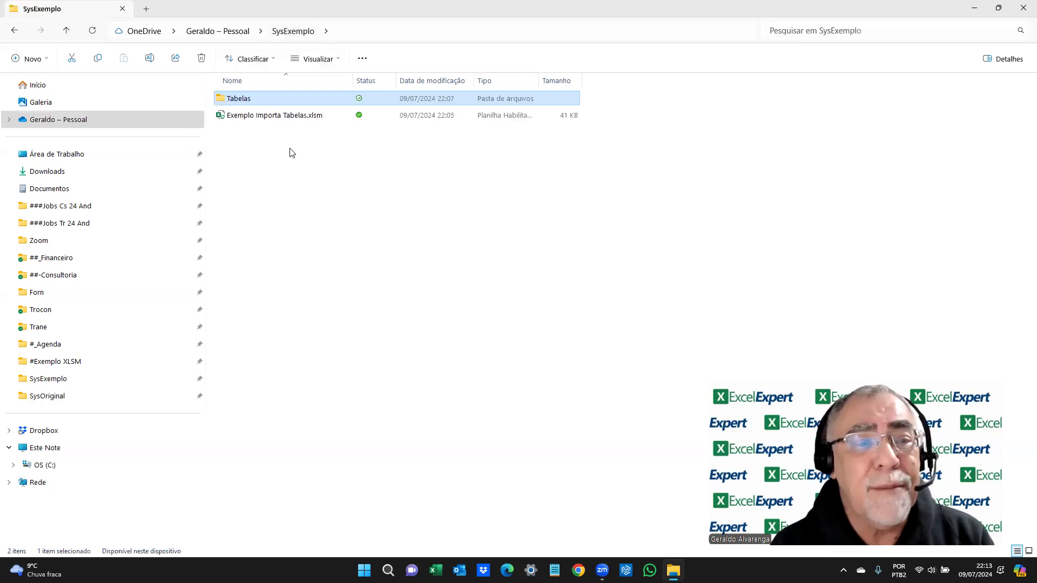
{"action": "left_click", "coordinate": [275, 117]}
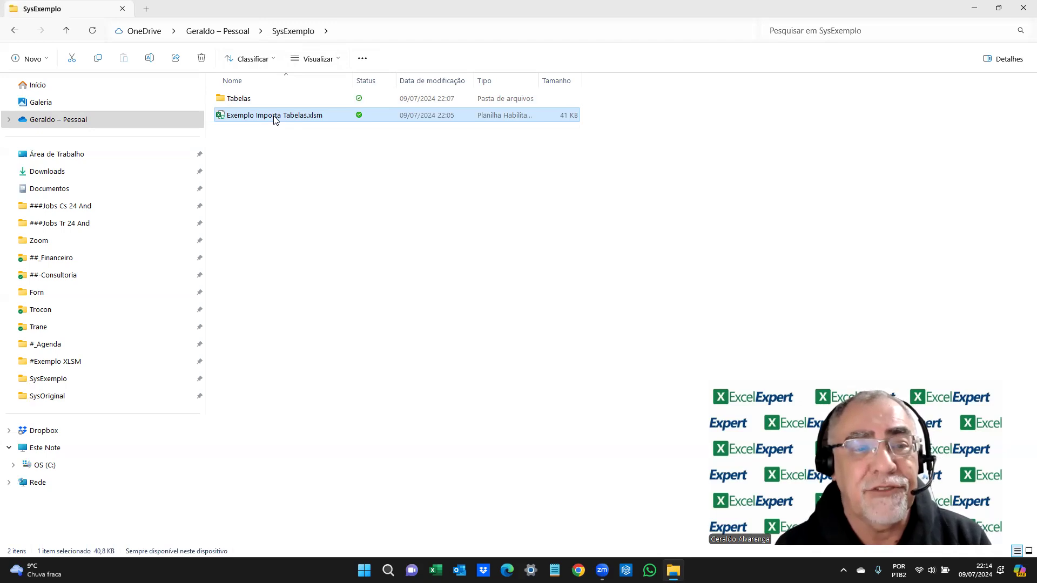
{"action": "double_click", "coordinate": [274, 116]}
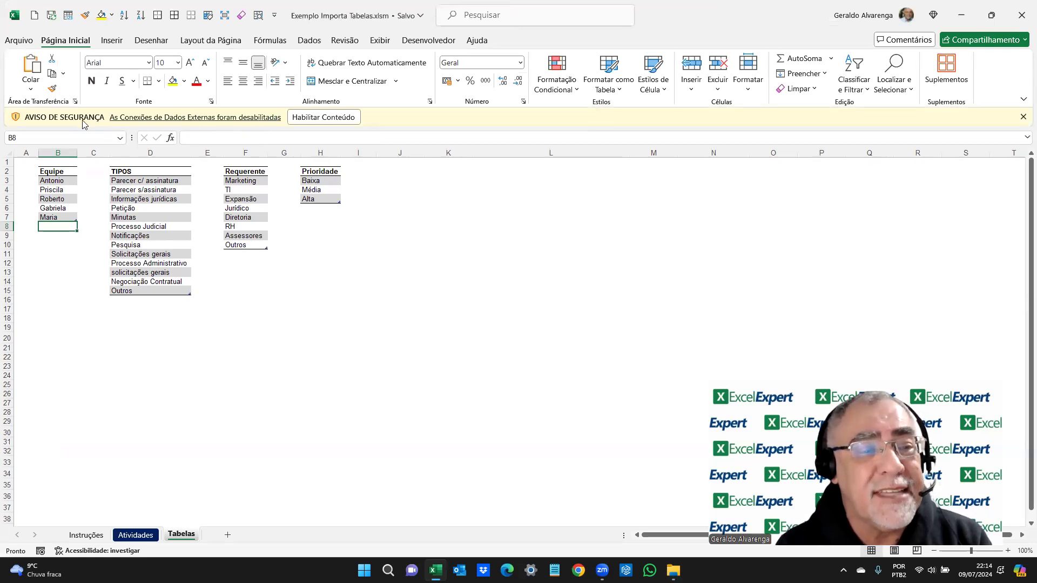
- Enable the workbook's external data connections and dismiss the data source error messages
{"action": "left_click", "coordinate": [338, 119]}
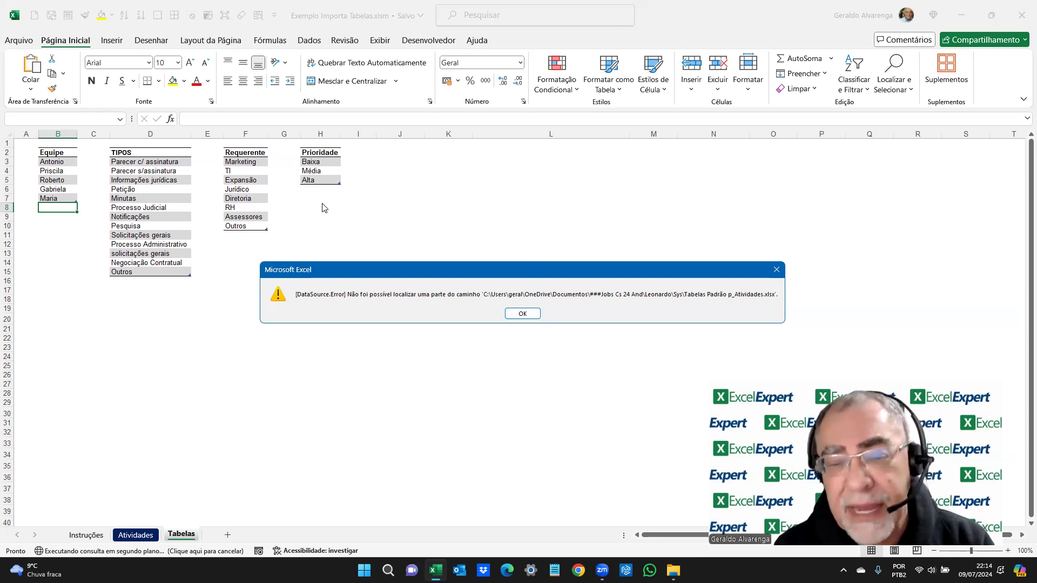
{"action": "left_click", "coordinate": [512, 314]}
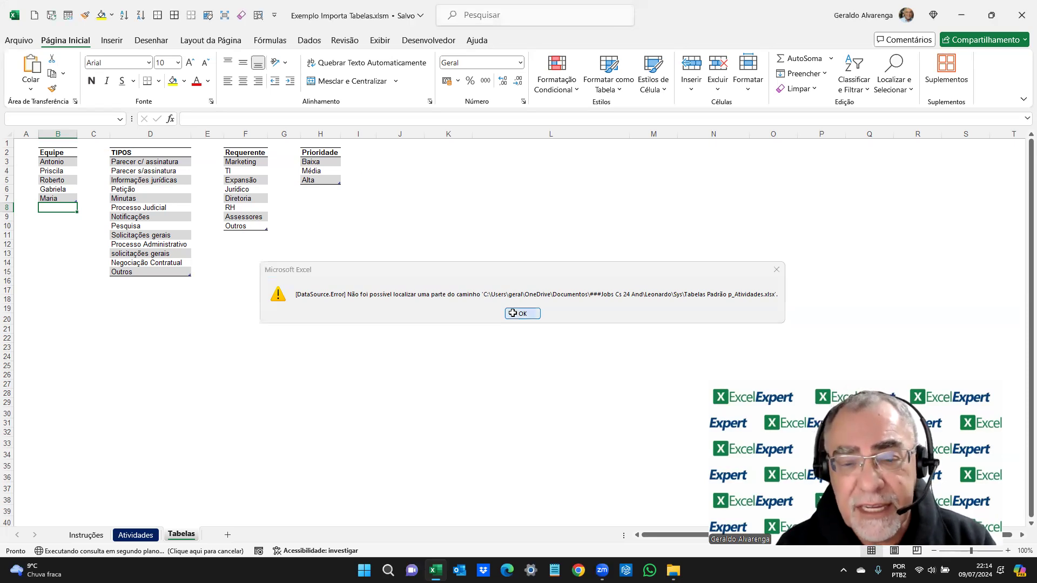
{"action": "left_click", "coordinate": [514, 314]}
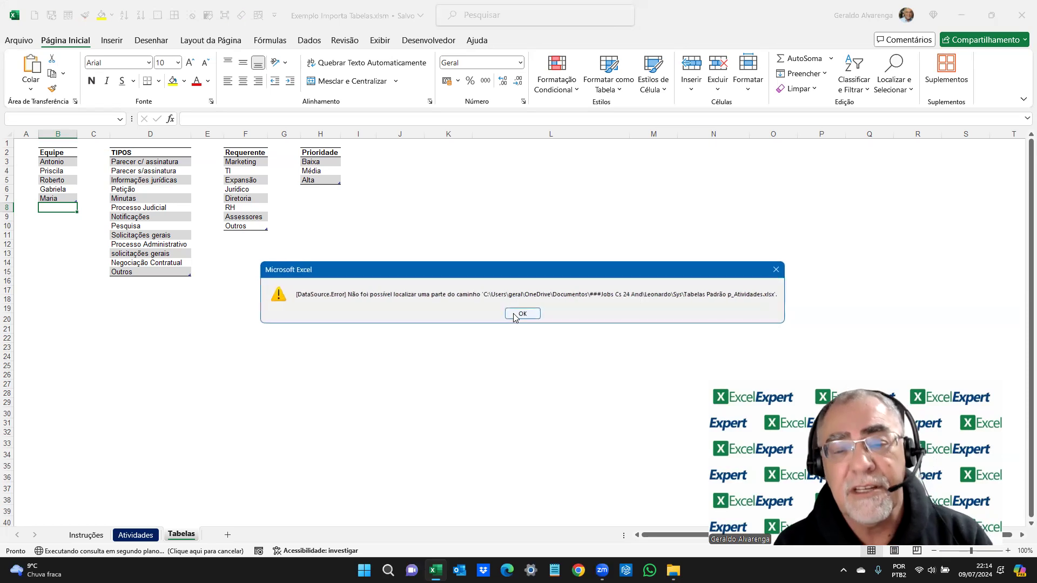
{"action": "left_click", "coordinate": [514, 314]}
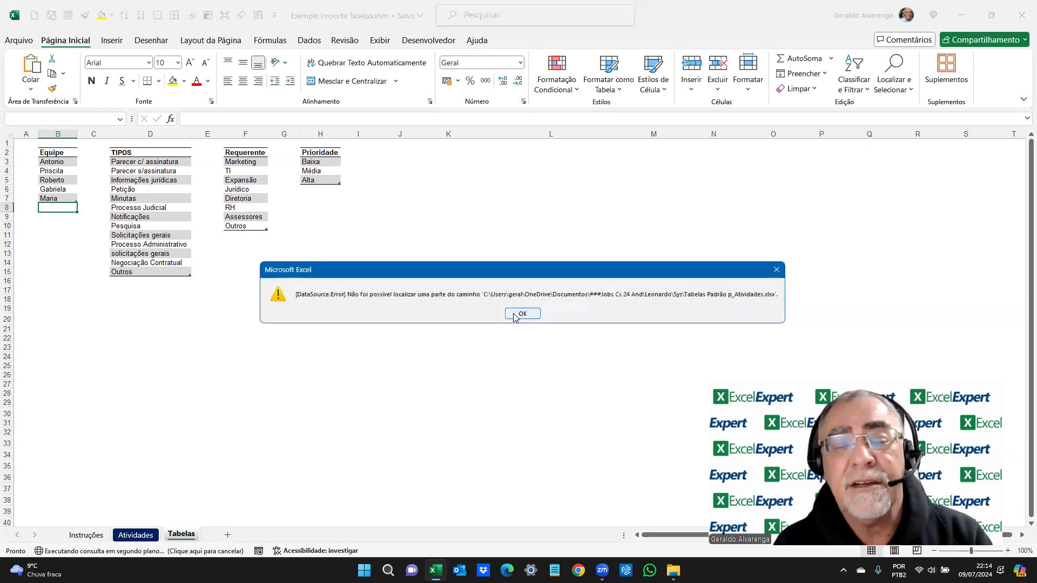
{"action": "left_click", "coordinate": [513, 313]}
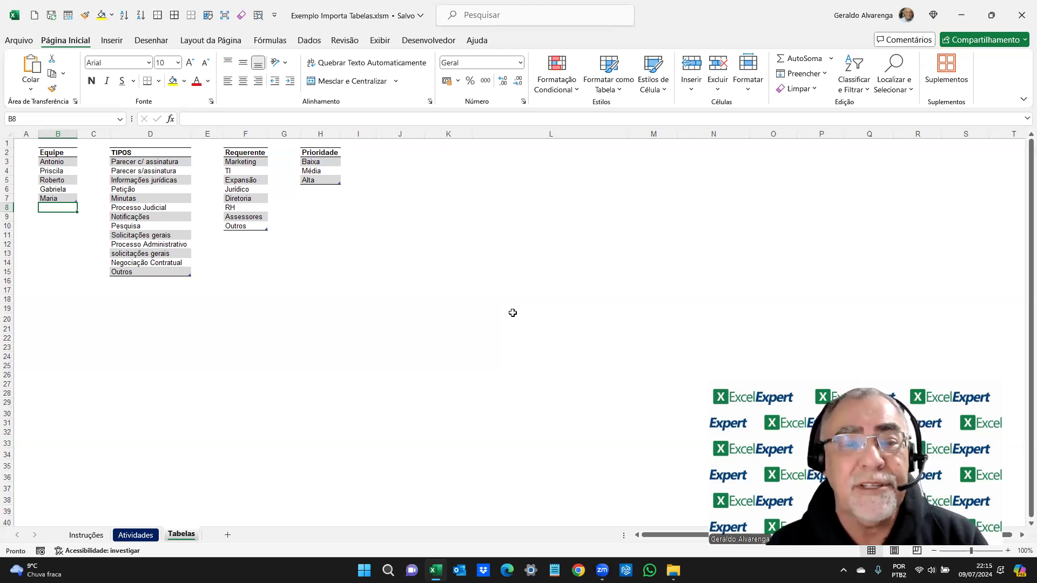
- Select a cell in the Equipe table and show the workbook's queries and connections
{"action": "left_click", "coordinate": [420, 303]}
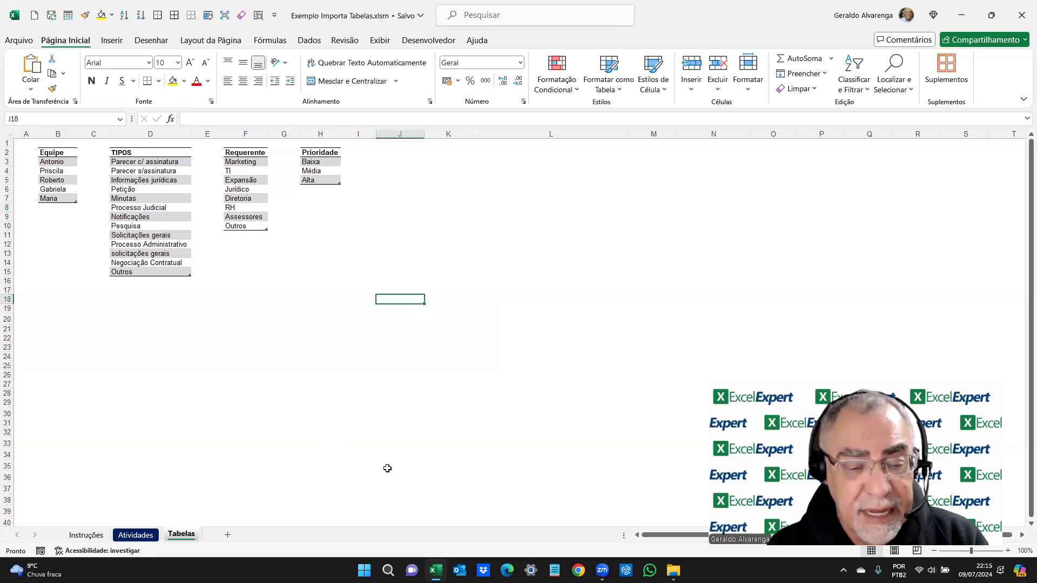
{"action": "key", "text": "alt+F11"}
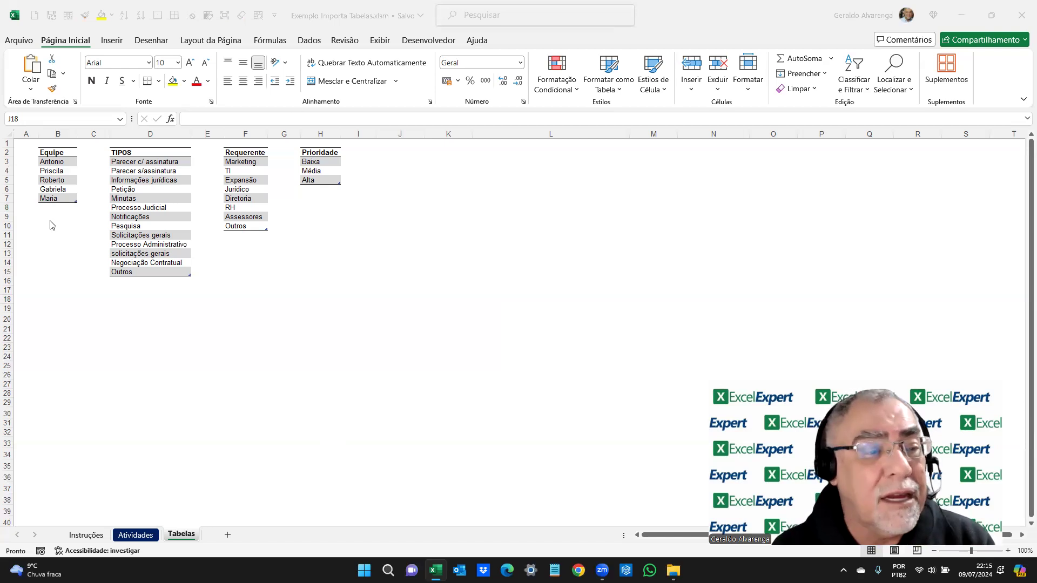
{"action": "left_click", "coordinate": [56, 179]}
{"action": "left_click", "coordinate": [56, 179]}
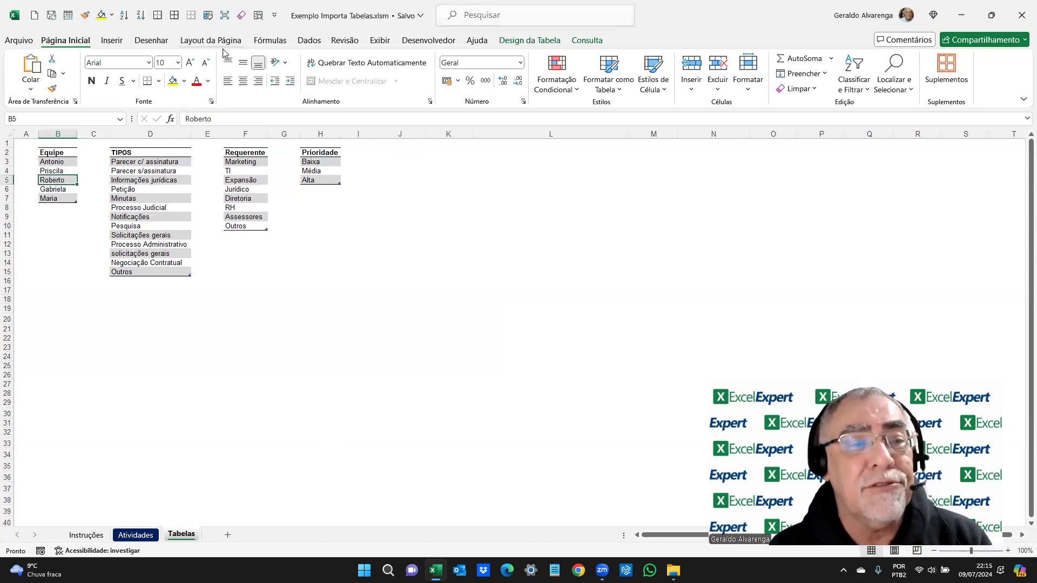
{"action": "left_click", "coordinate": [307, 42]}
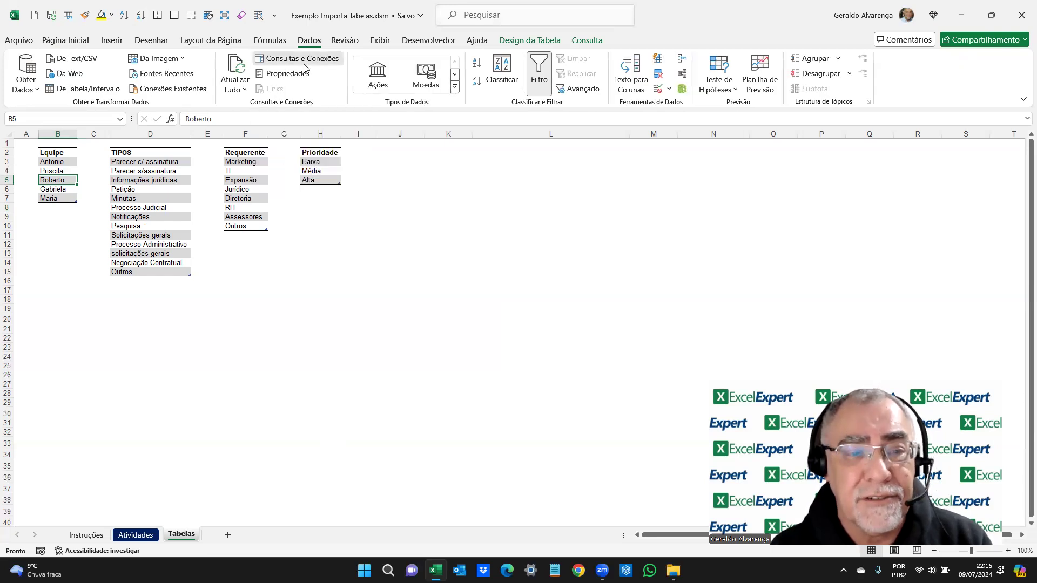
{"action": "left_click", "coordinate": [304, 64]}
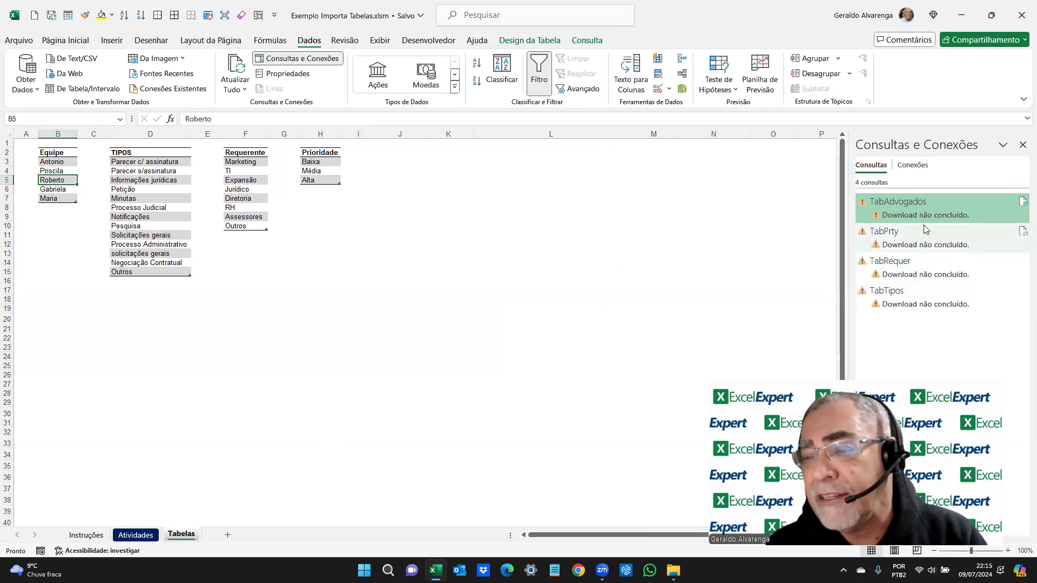
- Open the TabAdvogados query for editing in the Power Query Editor
{"action": "mouse_move", "coordinate": [952, 217]}
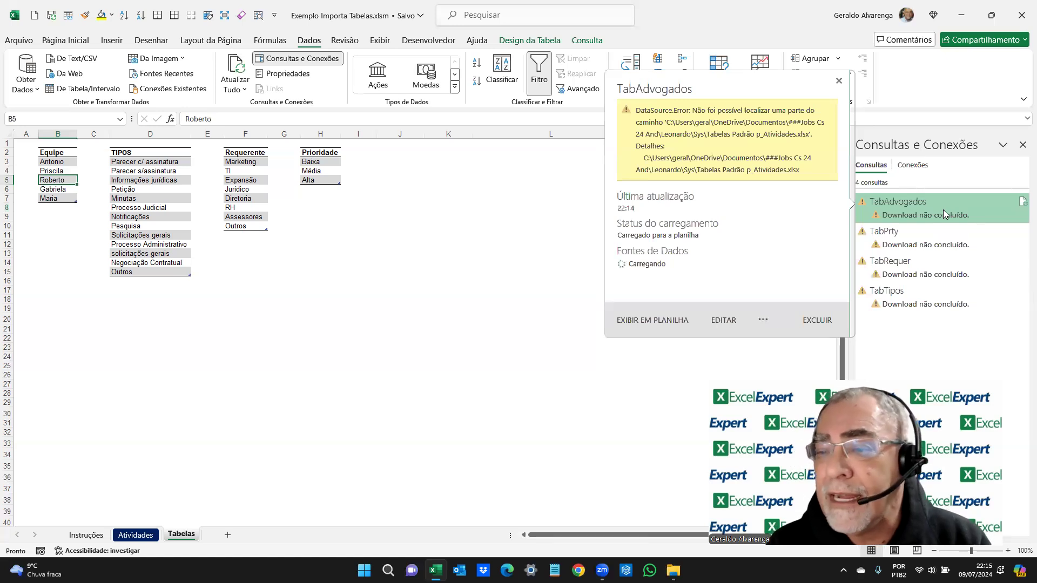
{"action": "left_click", "coordinate": [943, 214]}
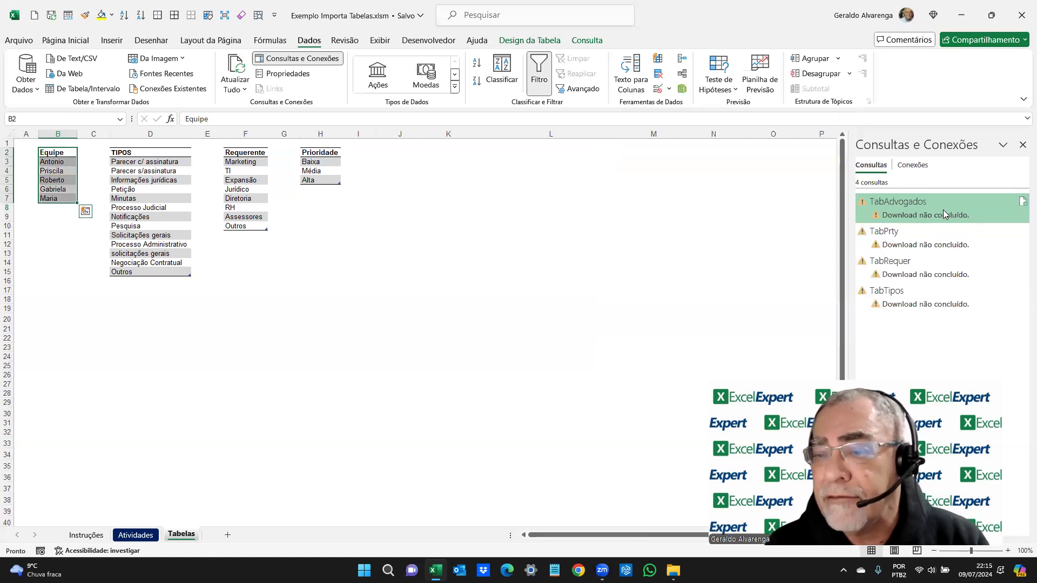
{"action": "right_click", "coordinate": [943, 214]}
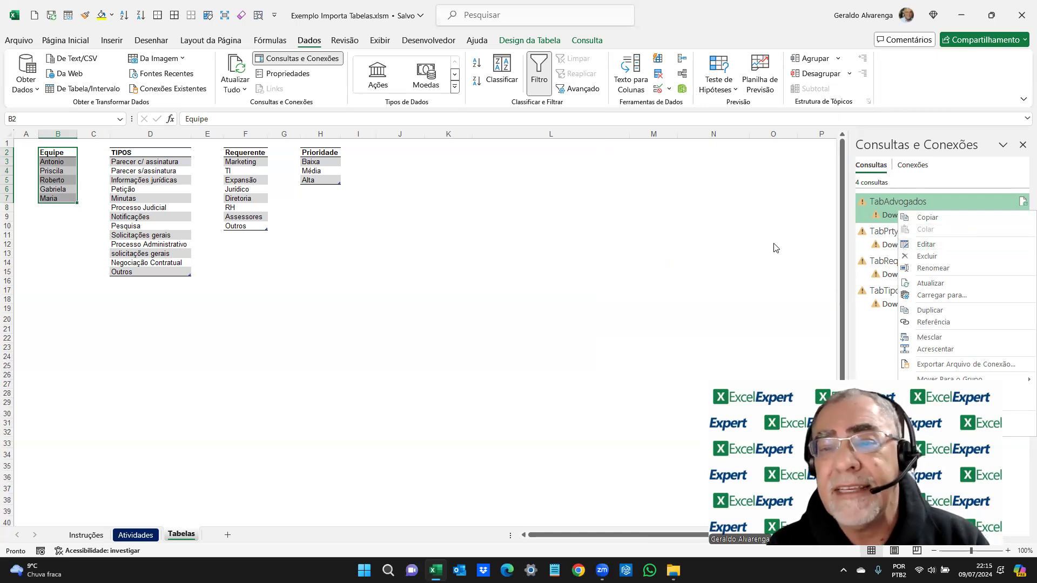
{"action": "left_click", "coordinate": [586, 41]}
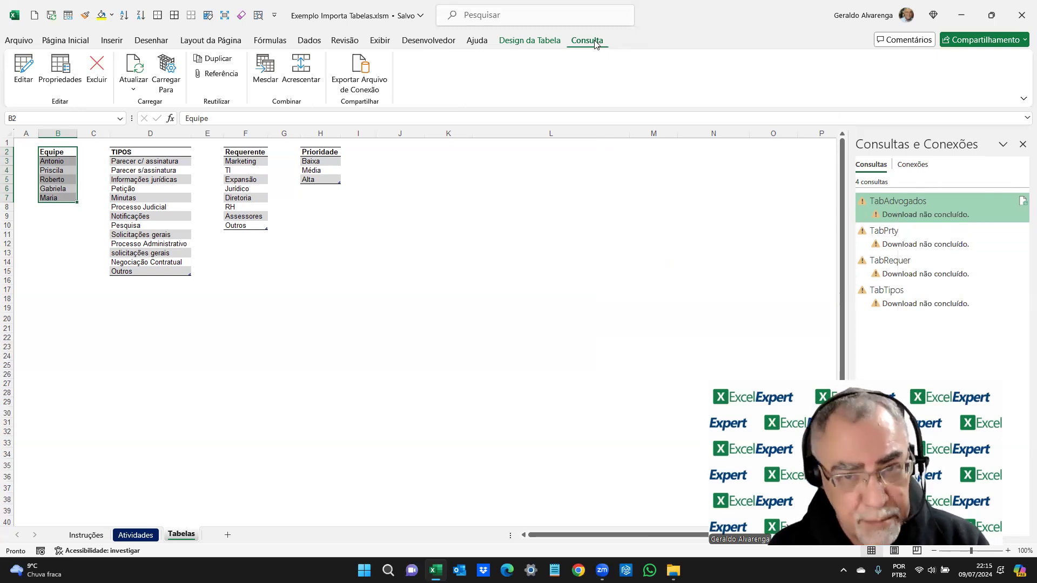
{"action": "left_click", "coordinate": [28, 63]}
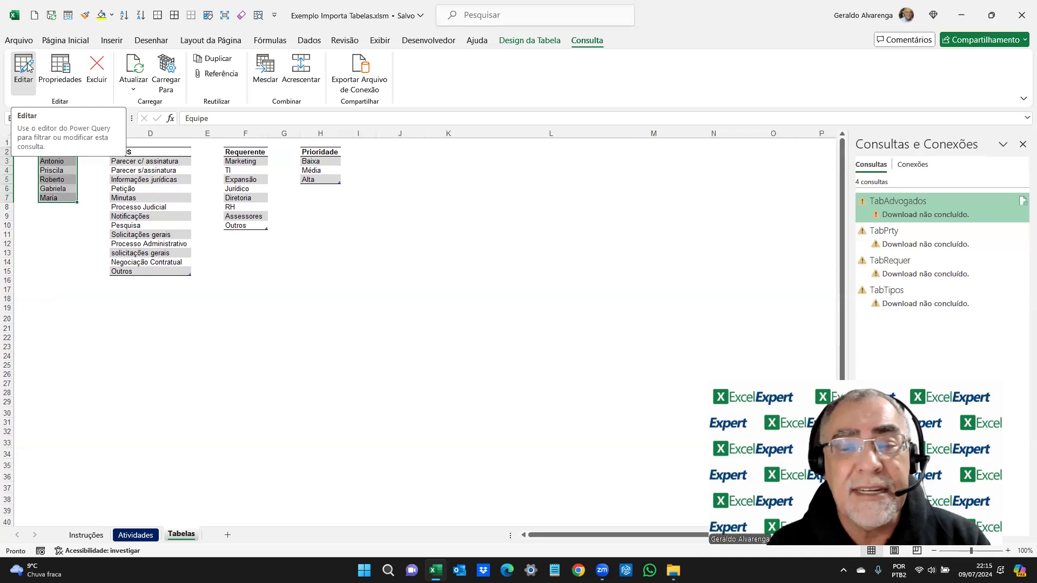
{"action": "left_click", "coordinate": [27, 63]}
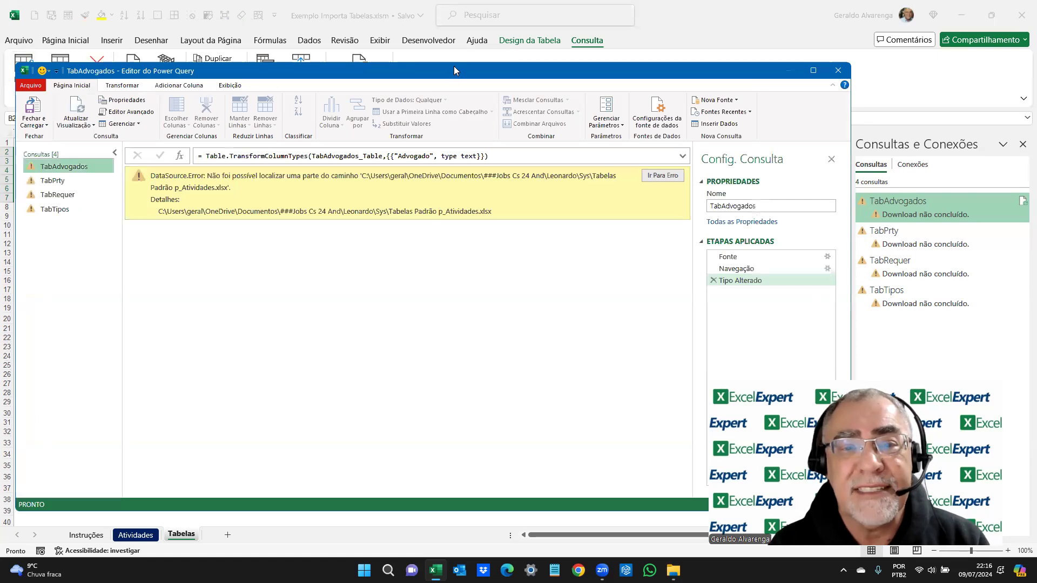
- Examine the source file path in the Fonte step of the TabAdvogados query, leaving its settings unchanged
{"action": "left_click_drag", "start_coordinate": [454, 66], "coordinate": [465, 33]}
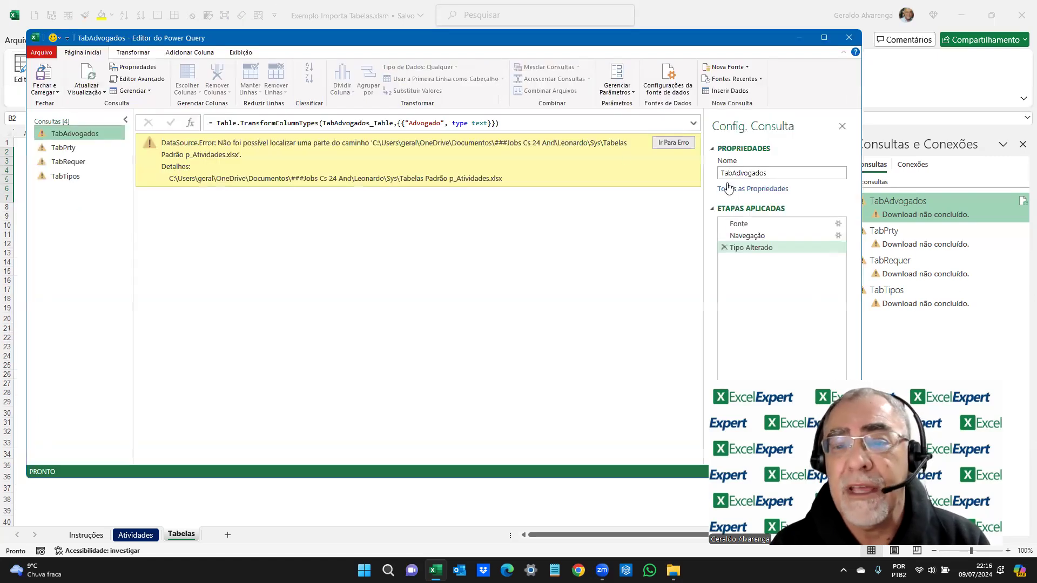
{"action": "left_click", "coordinate": [693, 120]}
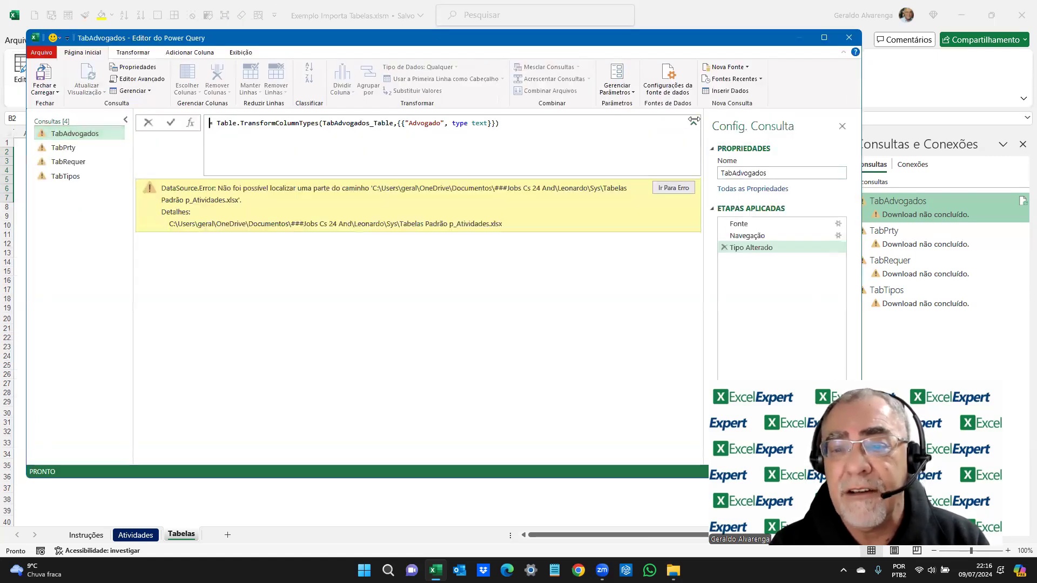
{"action": "left_click", "coordinate": [739, 223]}
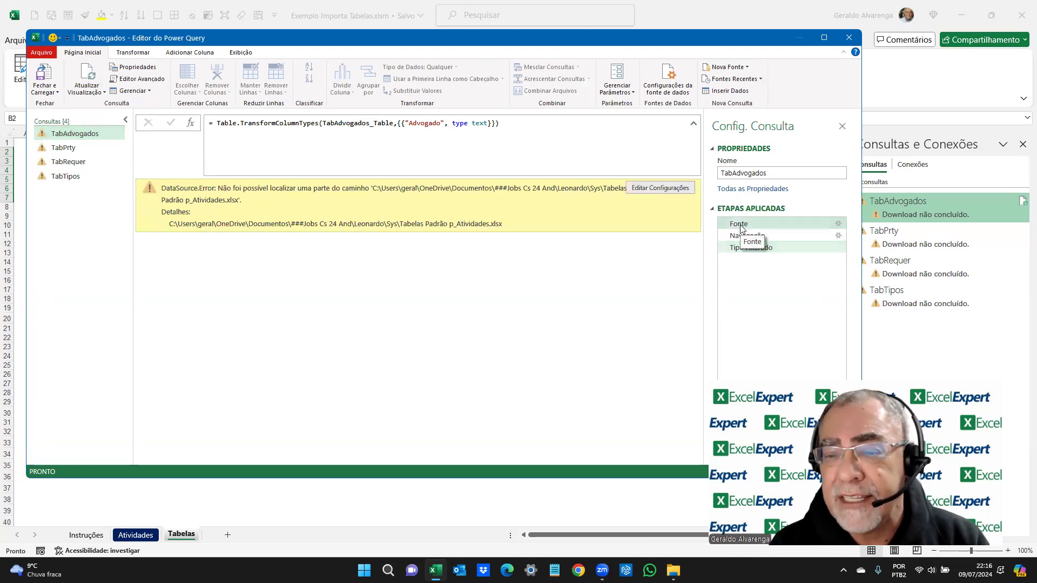
{"action": "left_click", "coordinate": [747, 224]}
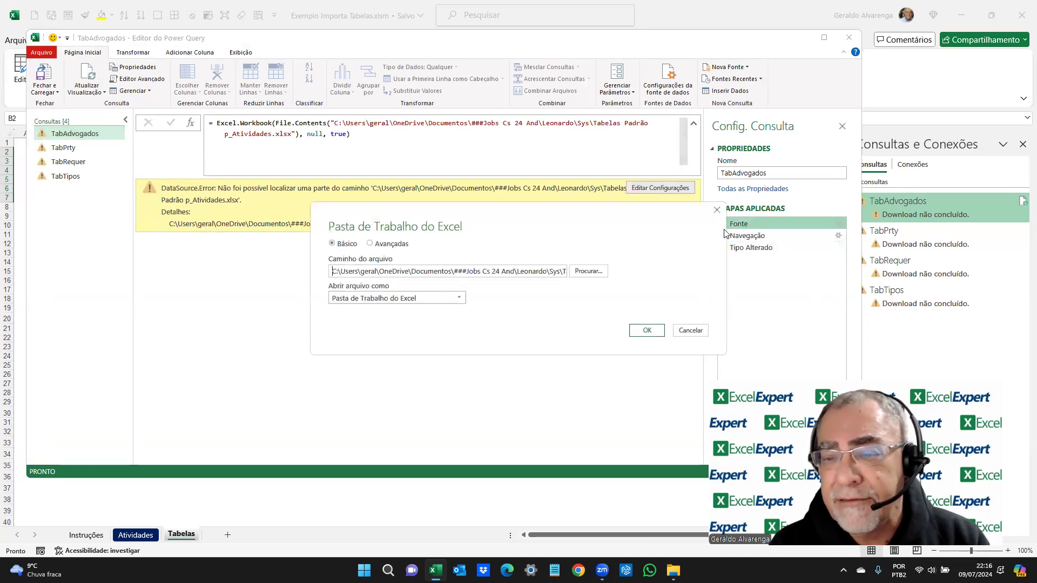
{"action": "left_click", "coordinate": [679, 331]}
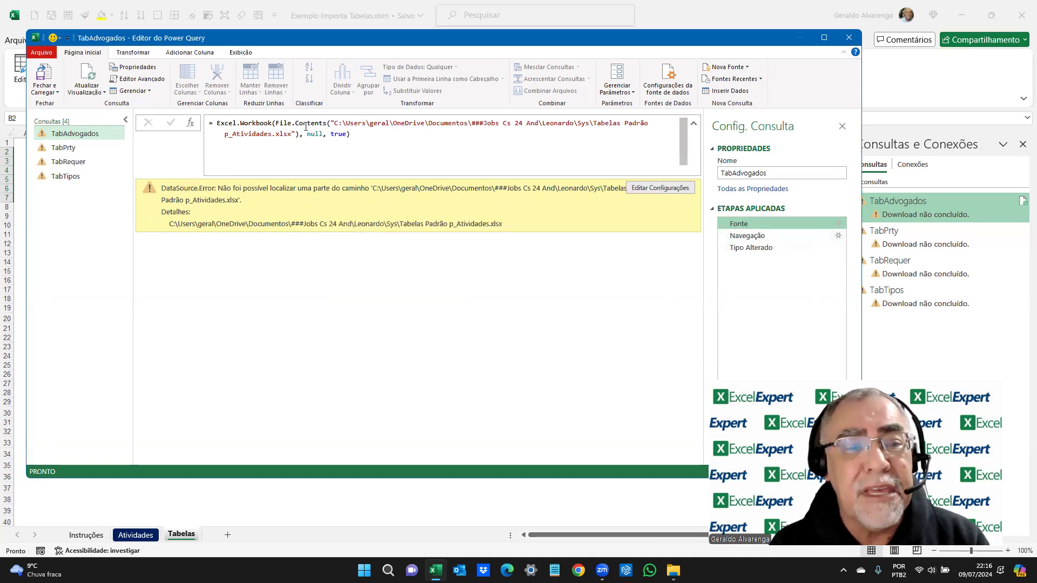
{"action": "left_click_drag", "start_coordinate": [306, 126], "coordinate": [510, 137]}
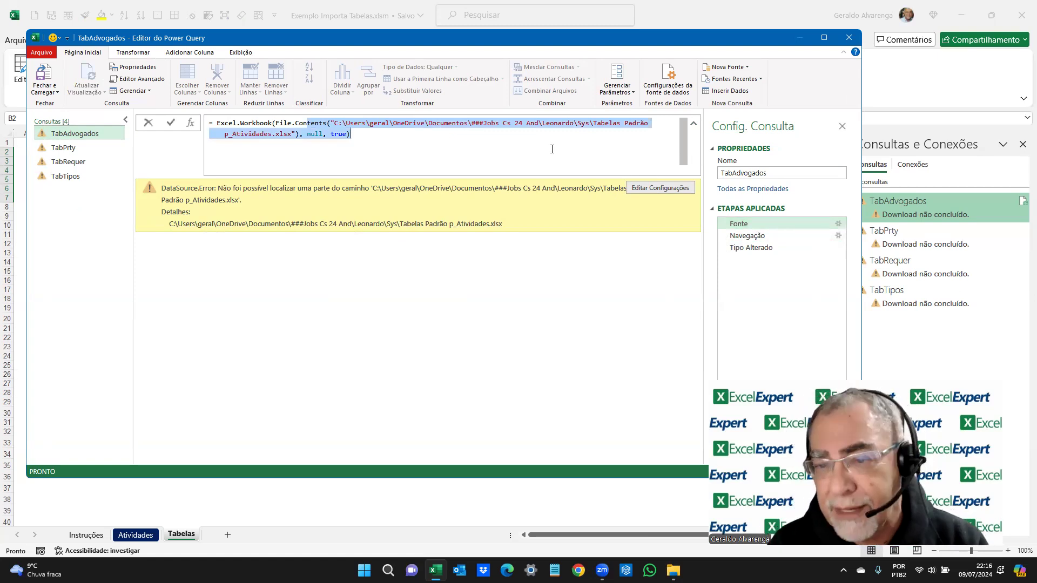
{"action": "left_click", "coordinate": [693, 127]}
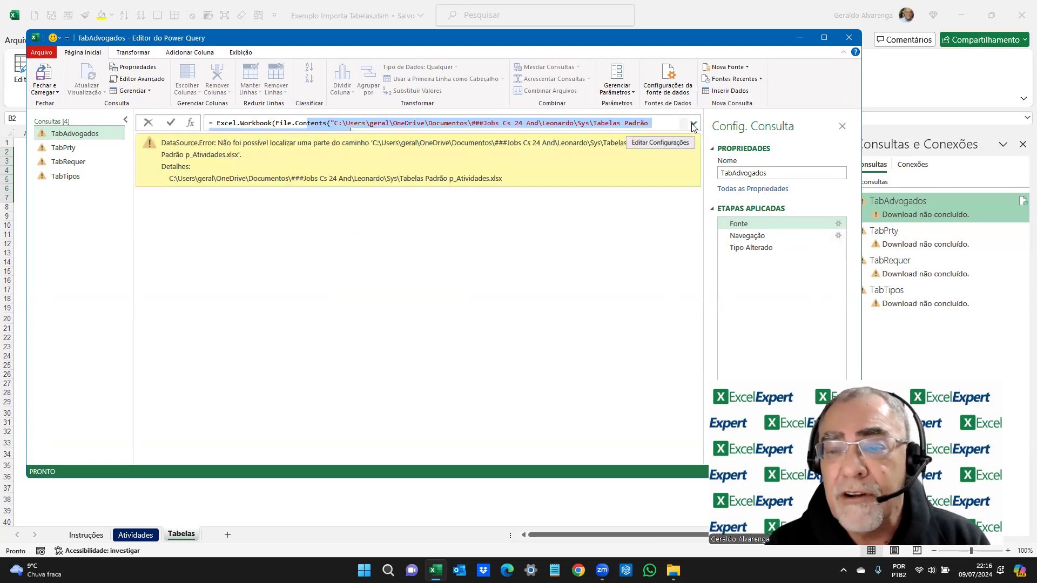
{"action": "left_click", "coordinate": [756, 223]}
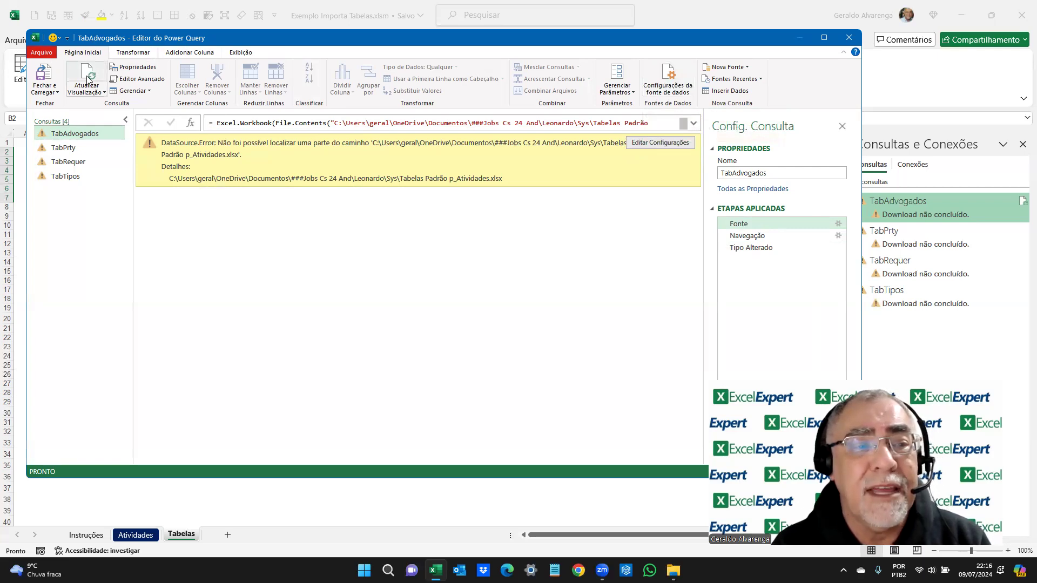
- Change the queries' data source to Tabelas Padrão a Importar.xlsx in the SysExemplo\Tabelas folder and close the data source settings
{"action": "left_click", "coordinate": [670, 88]}
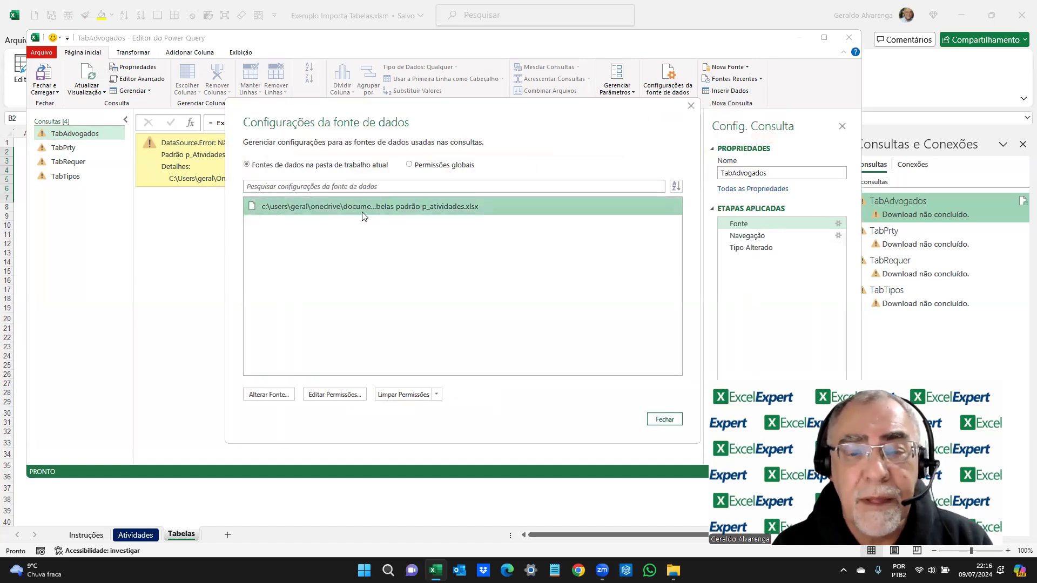
{"action": "left_click", "coordinate": [269, 395]}
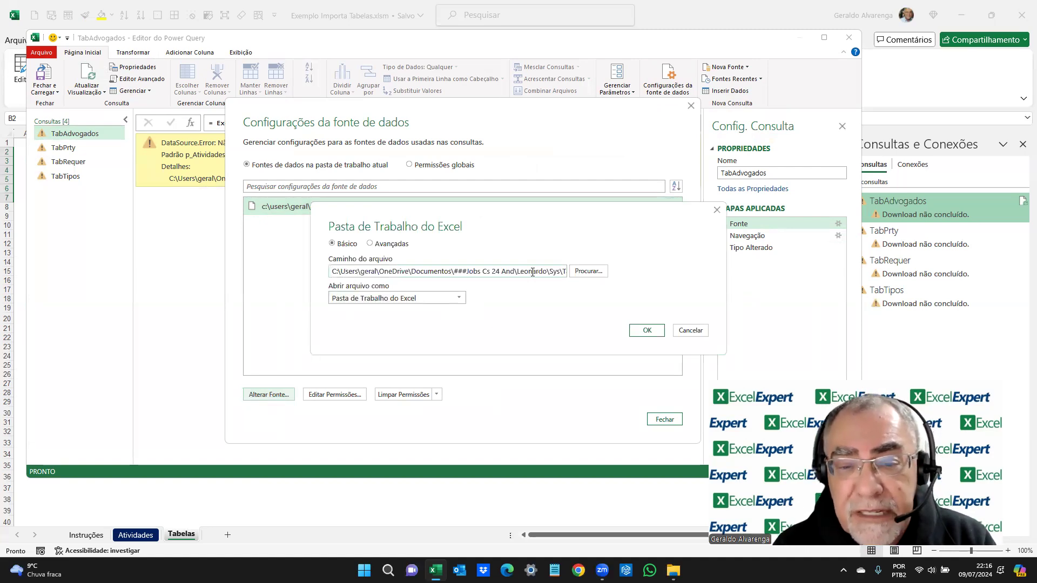
{"action": "left_click", "coordinate": [594, 271]}
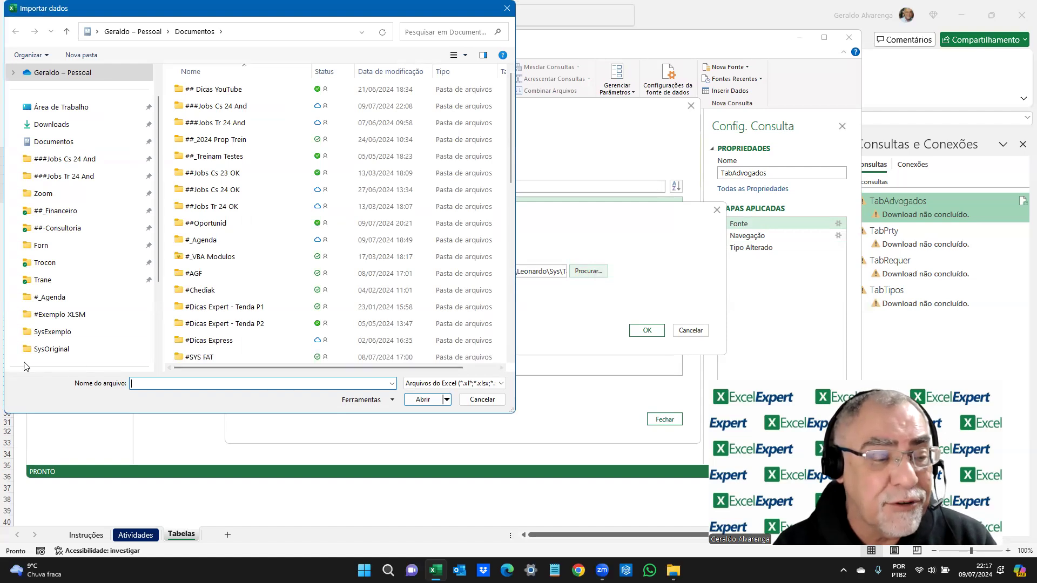
{"action": "left_click", "coordinate": [47, 333]}
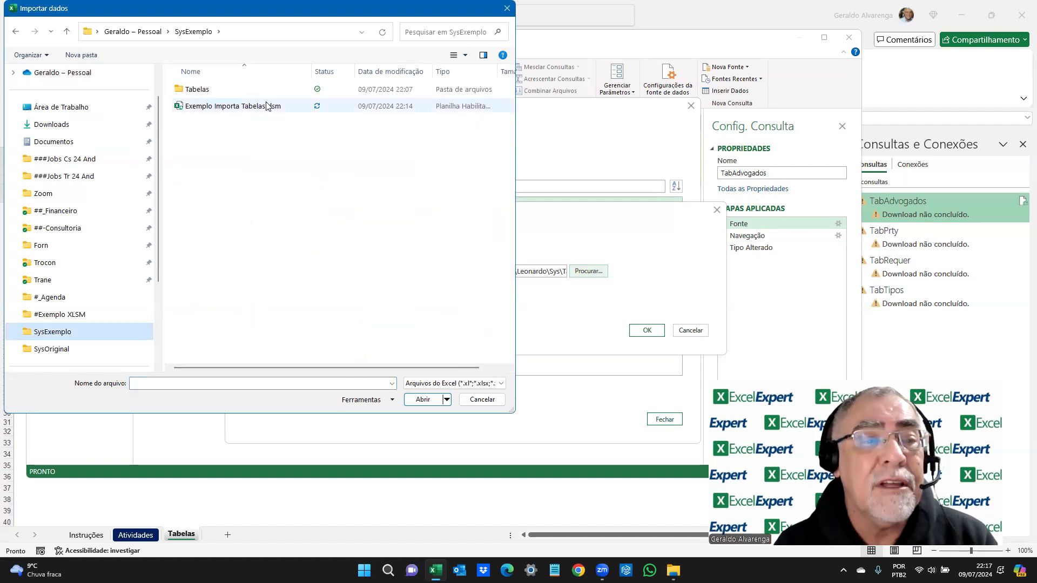
{"action": "double_click", "coordinate": [244, 91]}
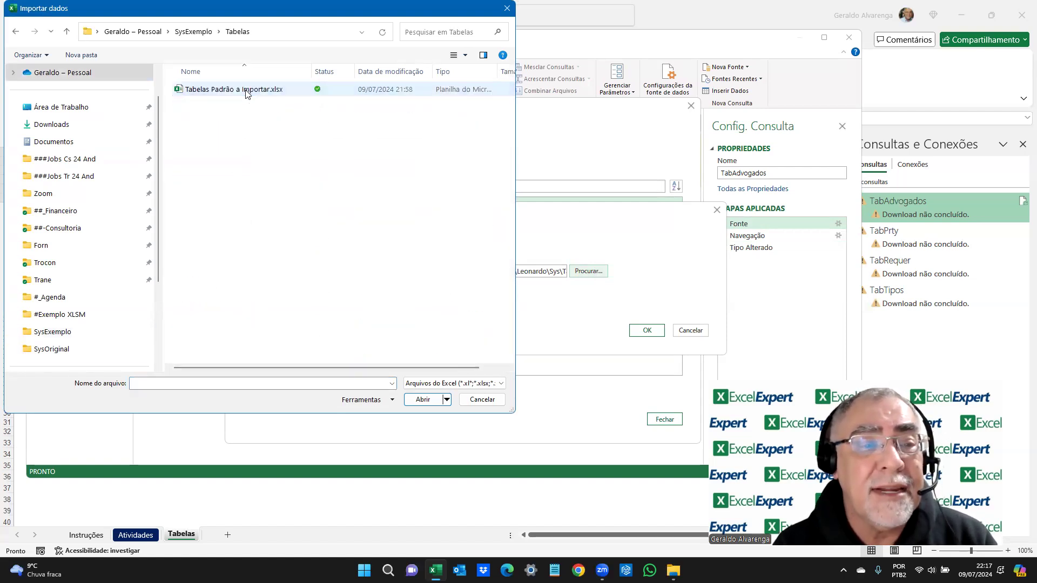
{"action": "left_click", "coordinate": [247, 92]}
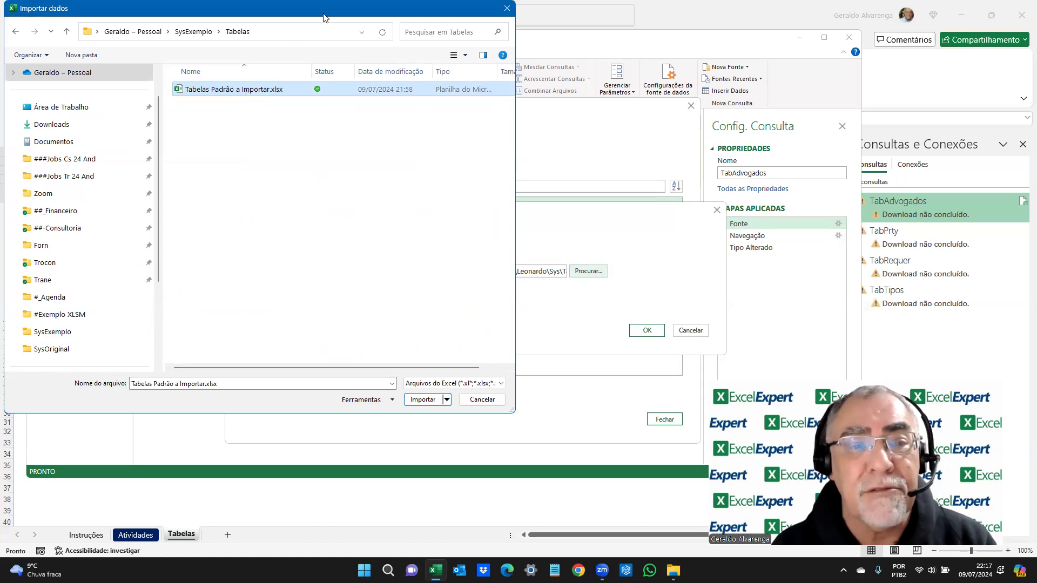
{"action": "left_click_drag", "start_coordinate": [323, 13], "coordinate": [413, 25]}
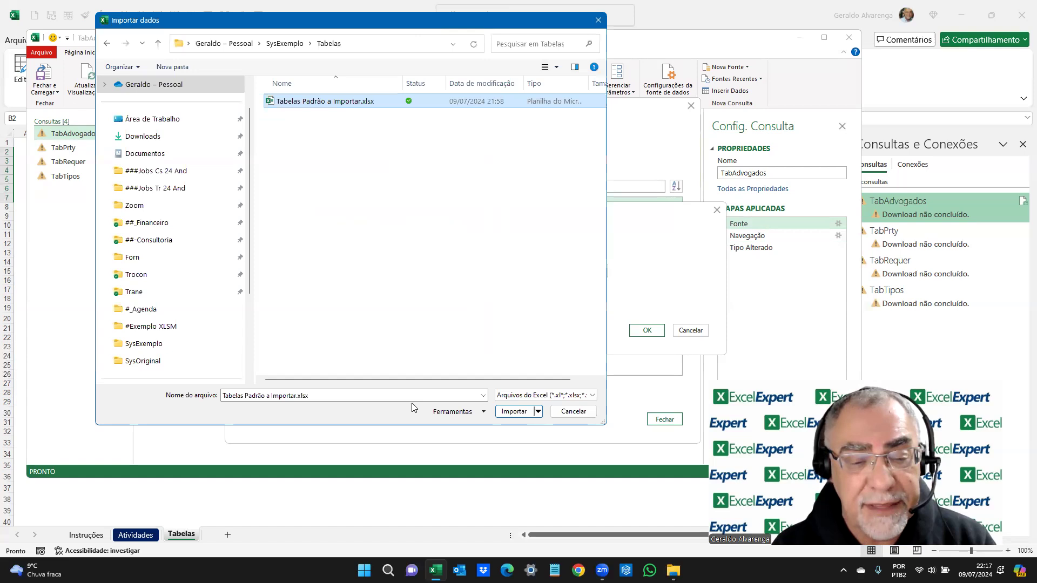
{"action": "left_click", "coordinate": [527, 413]}
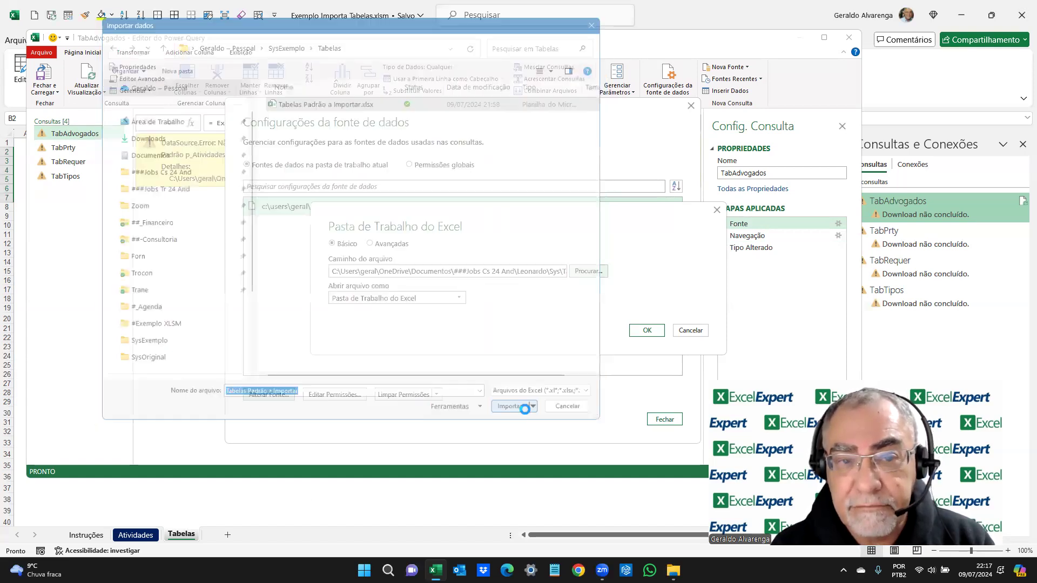
{"action": "left_click", "coordinate": [647, 331]}
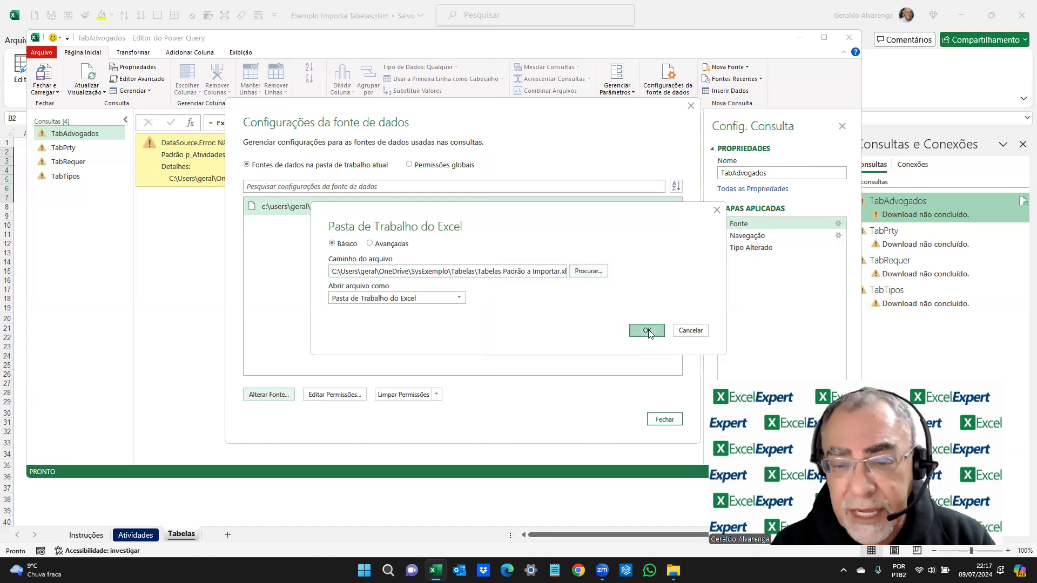
{"action": "left_click", "coordinate": [666, 420]}
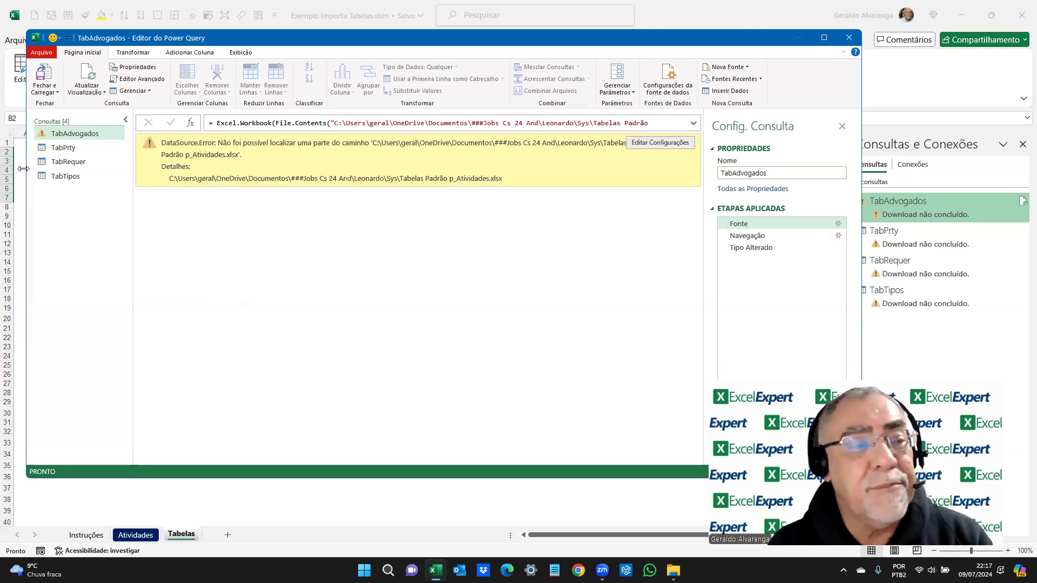
- Close the Power Query Editor, load the queries into the workbook and dismiss the missing column error
{"action": "left_click", "coordinate": [44, 93]}
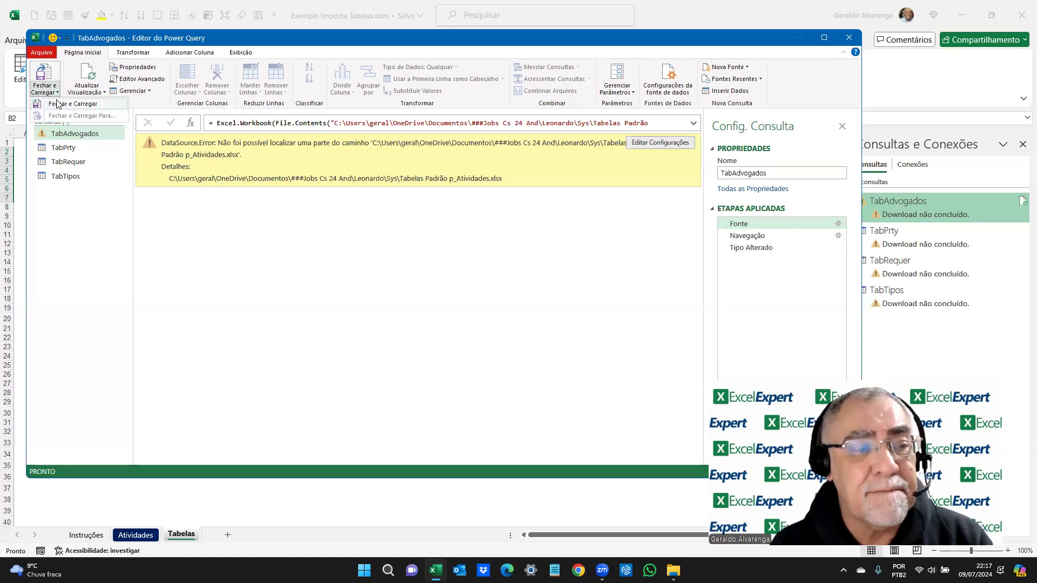
{"action": "left_click", "coordinate": [60, 105]}
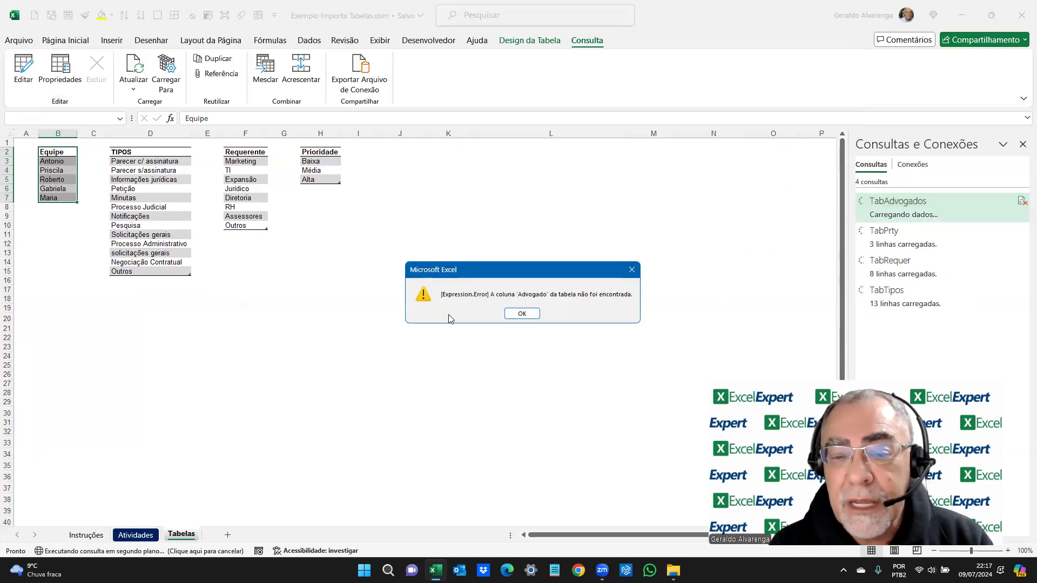
{"action": "left_click", "coordinate": [522, 314]}
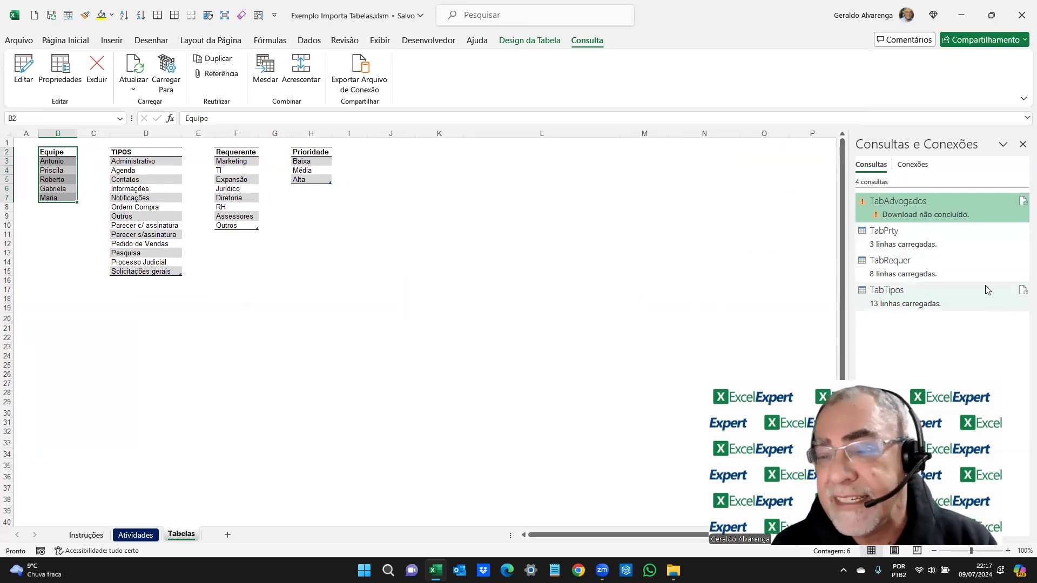
- Reopen the TabAdvogados query for editing from its preview card and select its Fonte step
{"action": "mouse_move", "coordinate": [925, 237]}
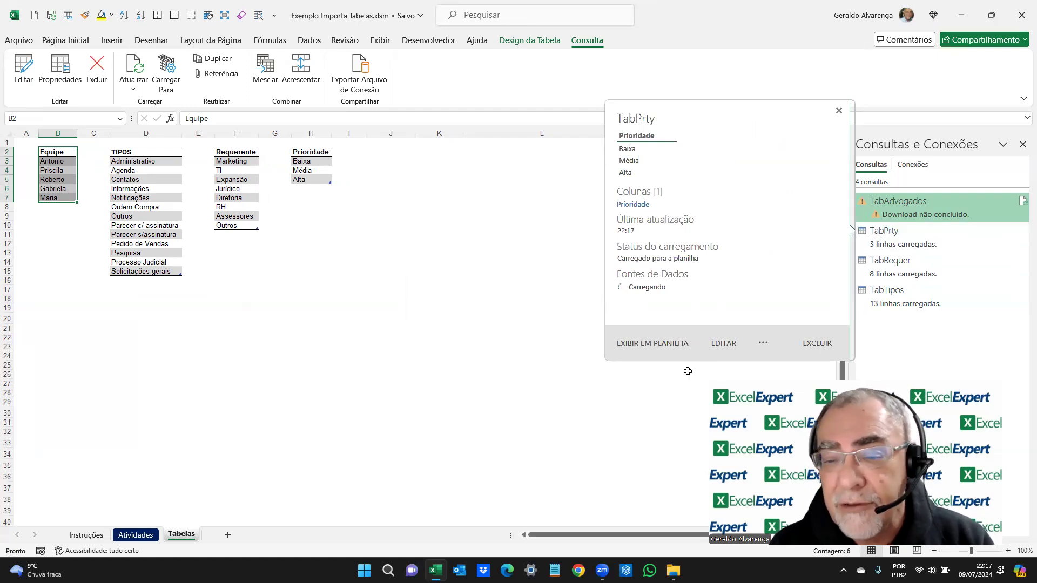
{"action": "mouse_move", "coordinate": [868, 212]}
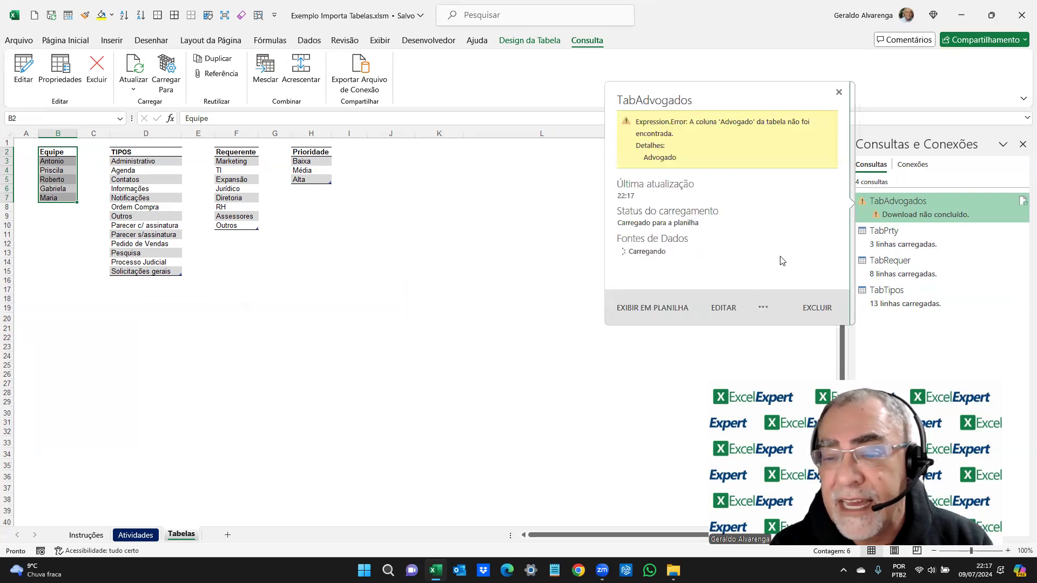
{"action": "left_click", "coordinate": [725, 309]}
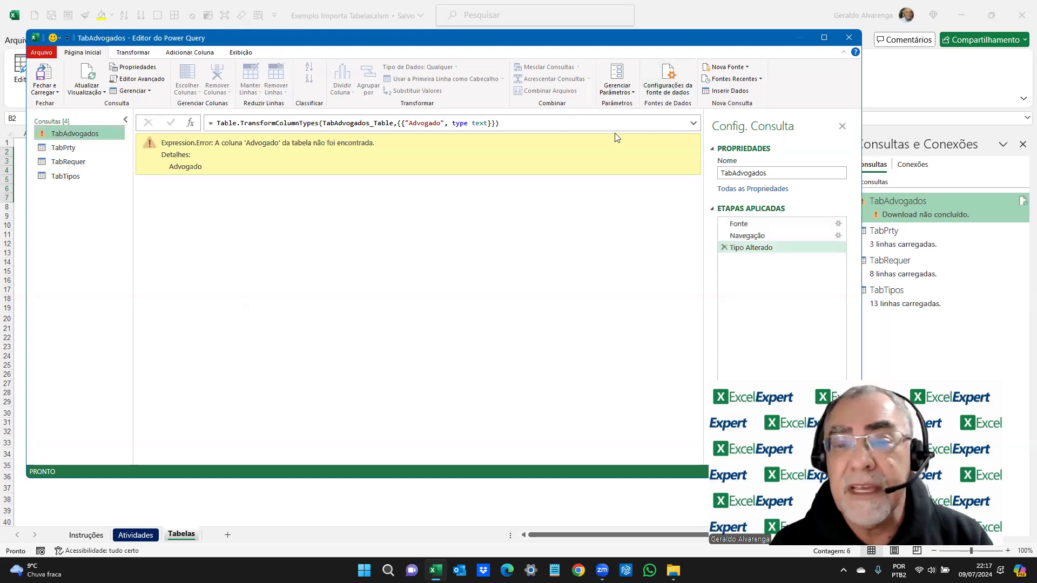
{"action": "left_click", "coordinate": [770, 224]}
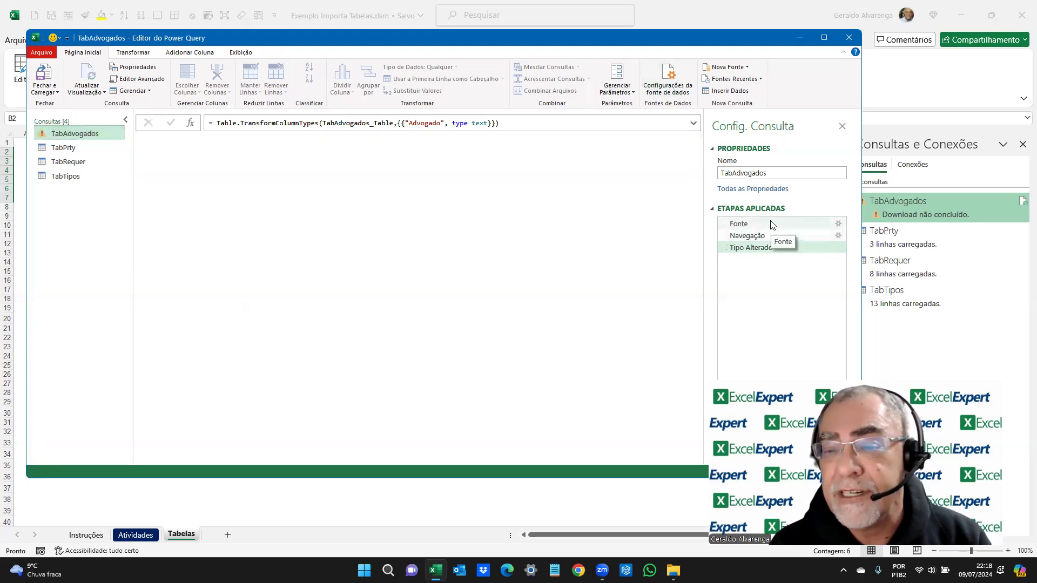
- Reselect Tabelas Padrão a Importar.xlsx as the data source from the TabAdvogados query, and close and load the queries
{"action": "left_click", "coordinate": [675, 82]}
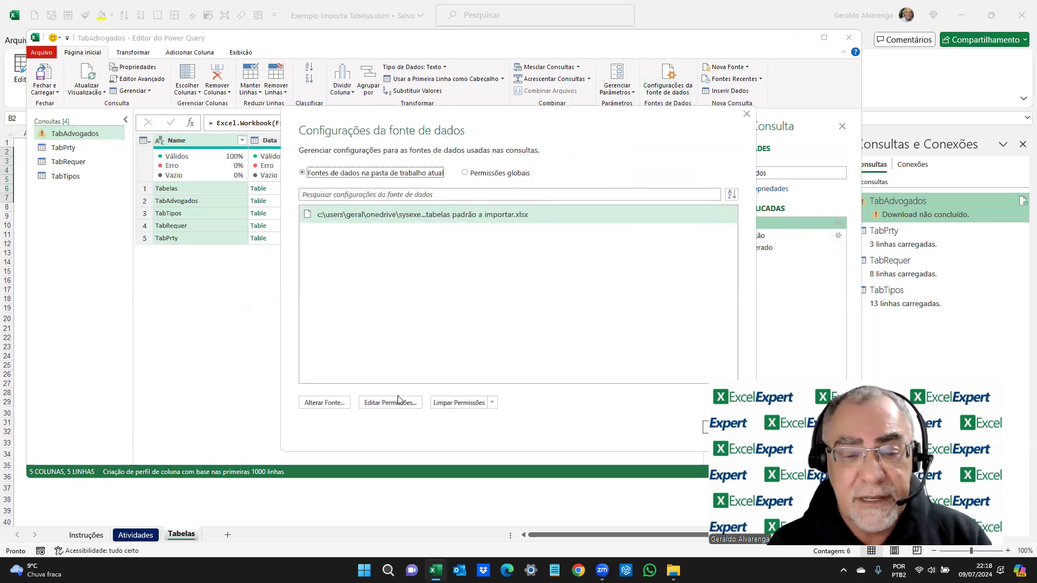
{"action": "left_click", "coordinate": [318, 404]}
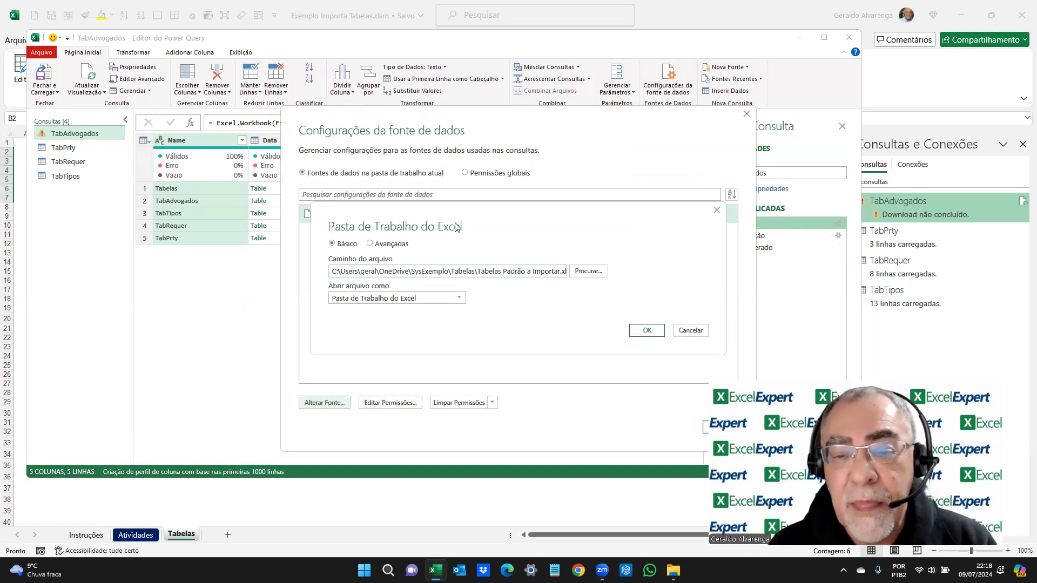
{"action": "left_click", "coordinate": [600, 275]}
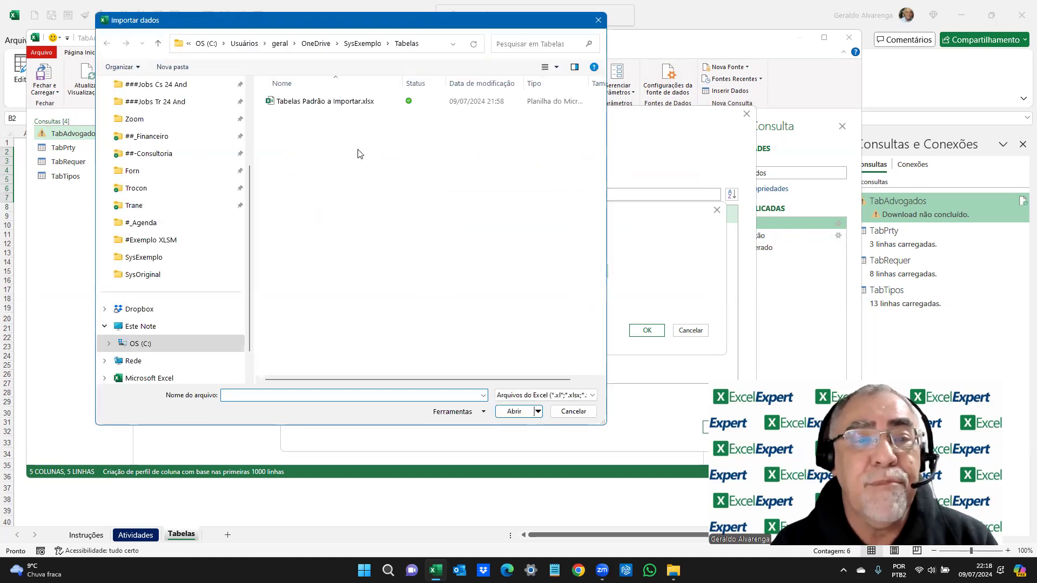
{"action": "left_click", "coordinate": [342, 106]}
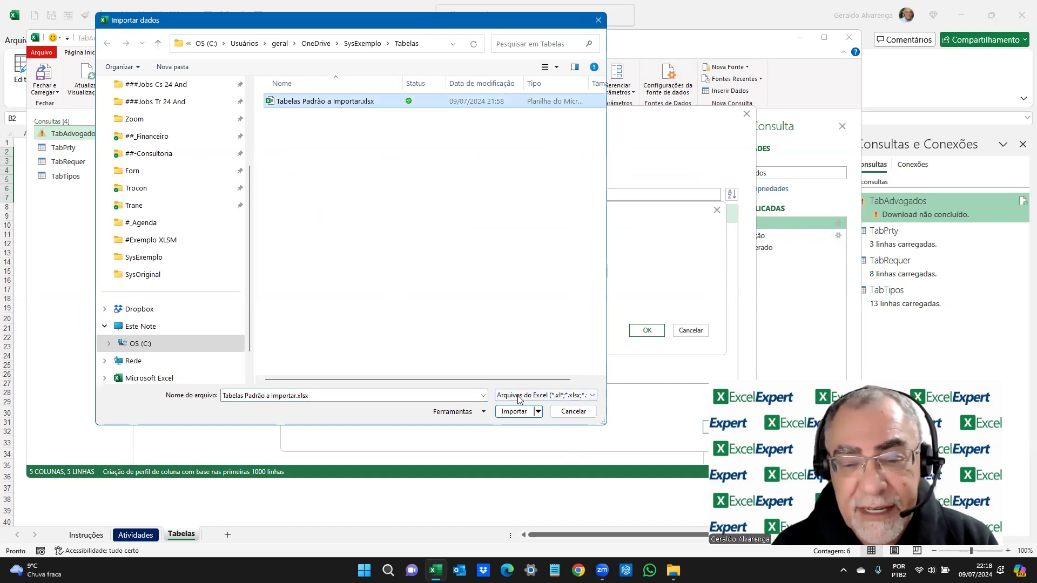
{"action": "left_click", "coordinate": [516, 413]}
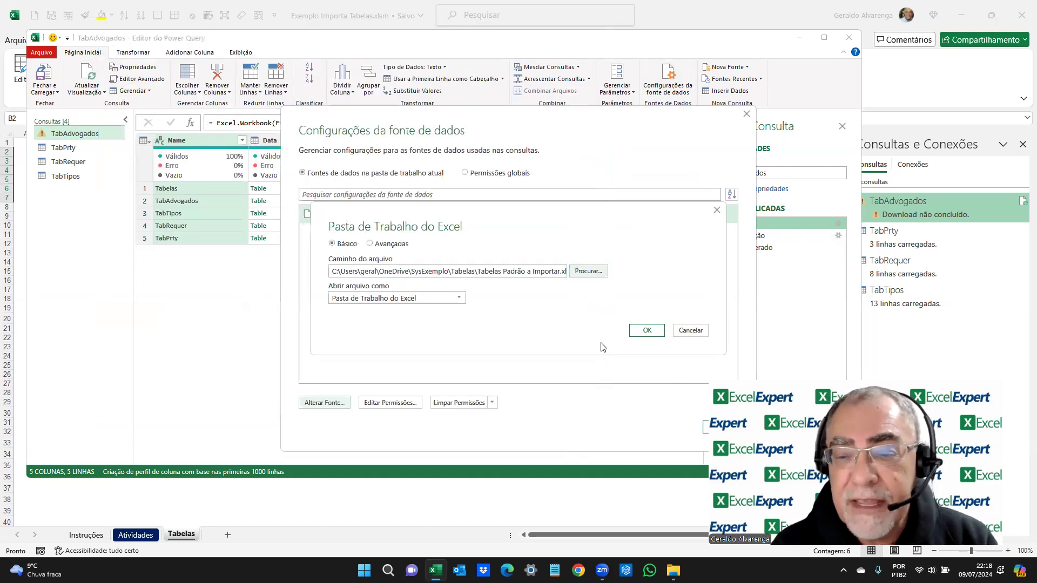
{"action": "left_click", "coordinate": [643, 329]}
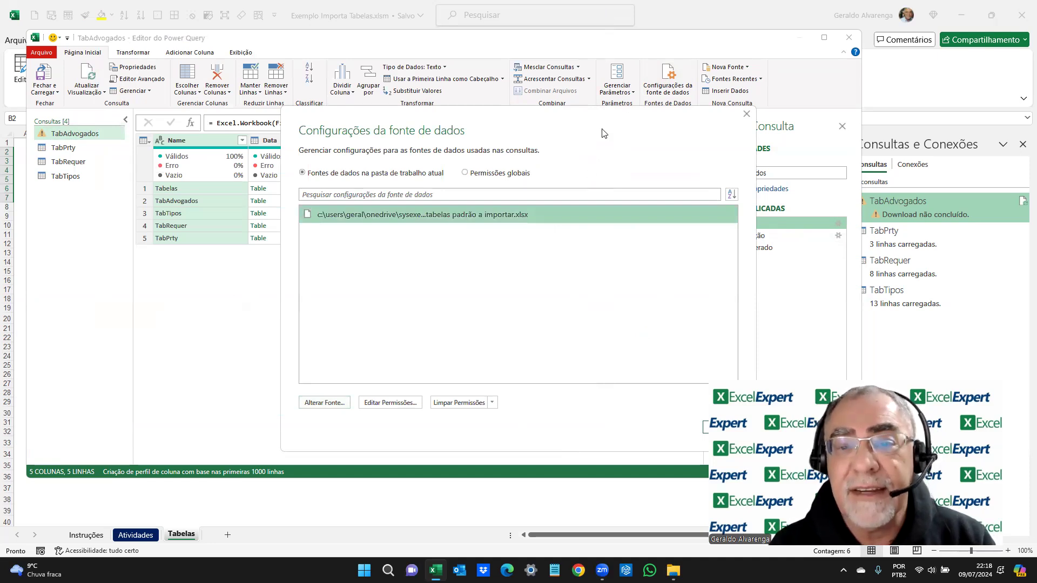
{"action": "left_click", "coordinate": [639, 418]}
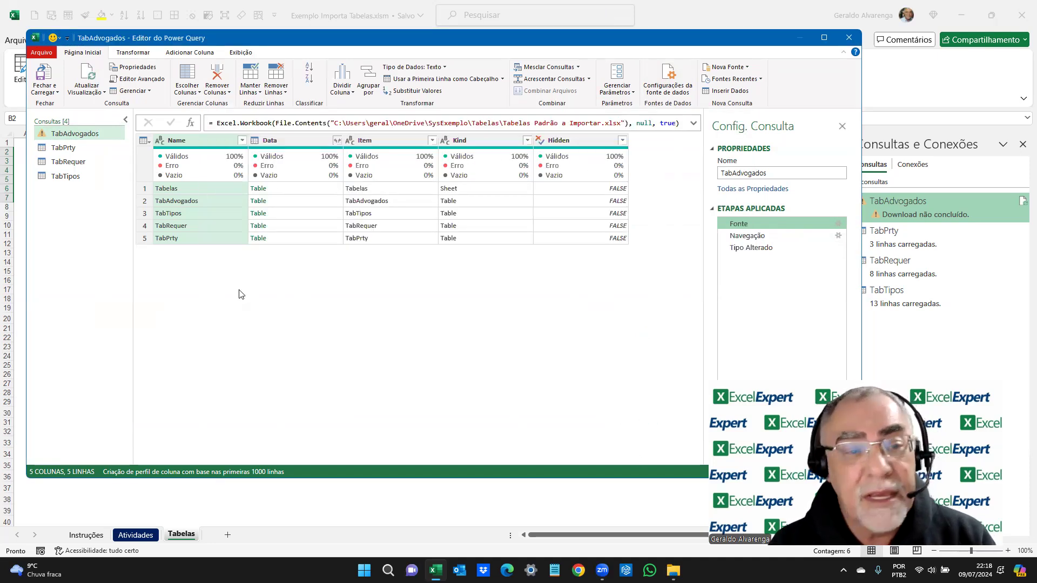
{"action": "left_click", "coordinate": [47, 87]}
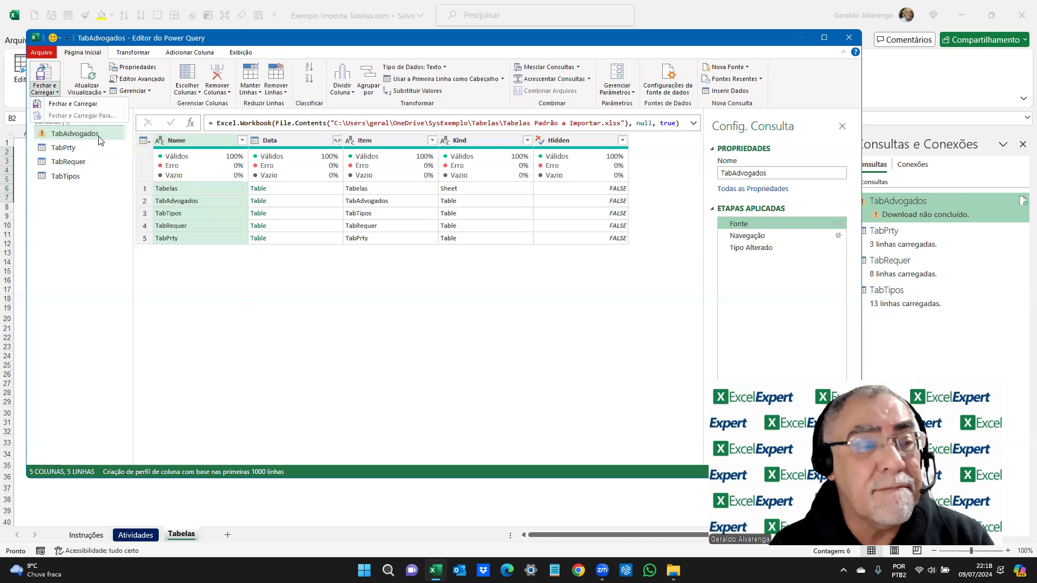
{"action": "left_click", "coordinate": [95, 108]}
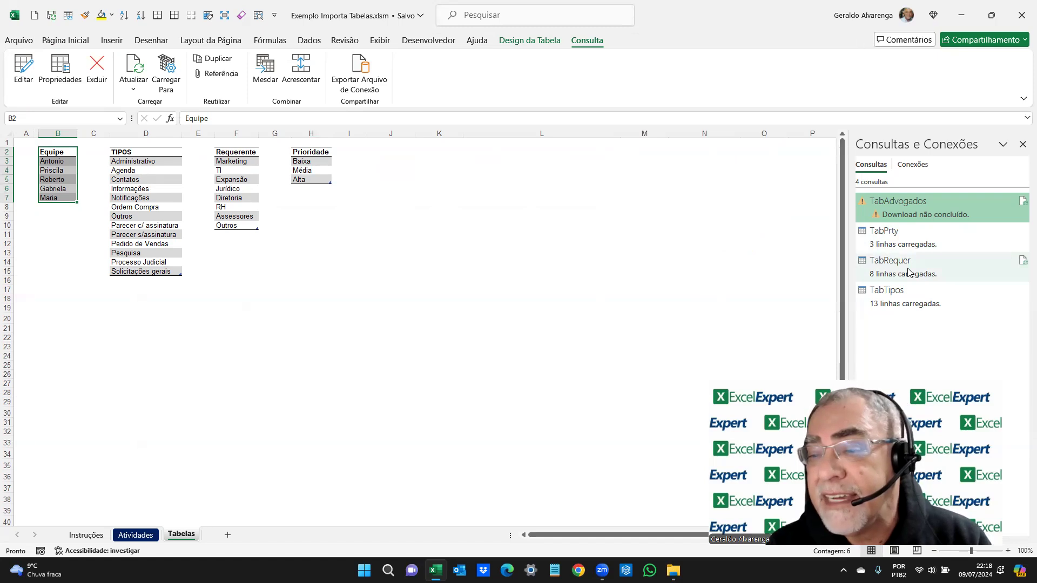
- Select the TabRequer query and open it for editing in the Power Query Editor
{"action": "mouse_move", "coordinate": [908, 273]}
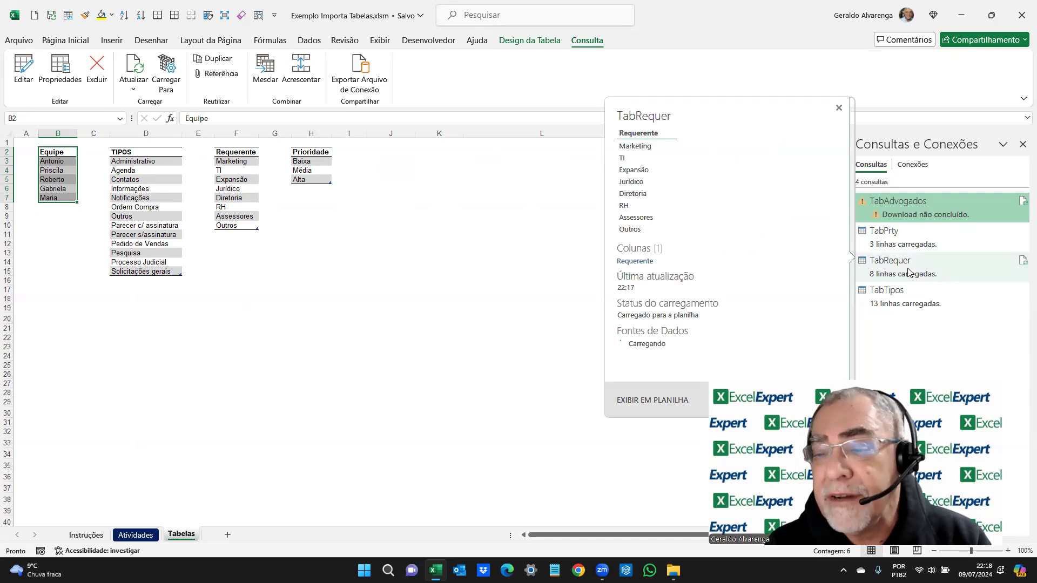
{"action": "left_click", "coordinate": [909, 273]}
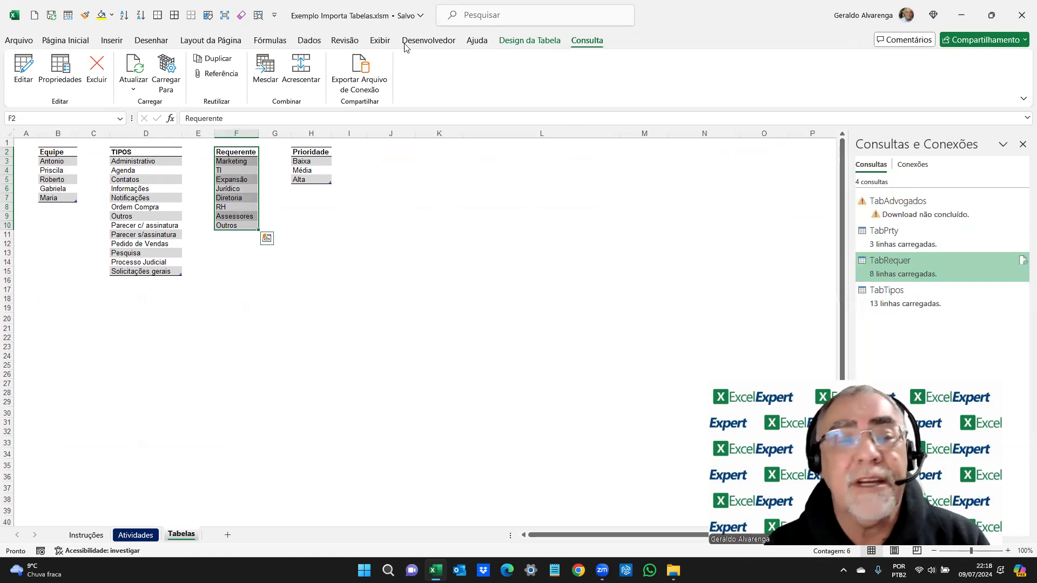
{"action": "left_click", "coordinate": [24, 69]}
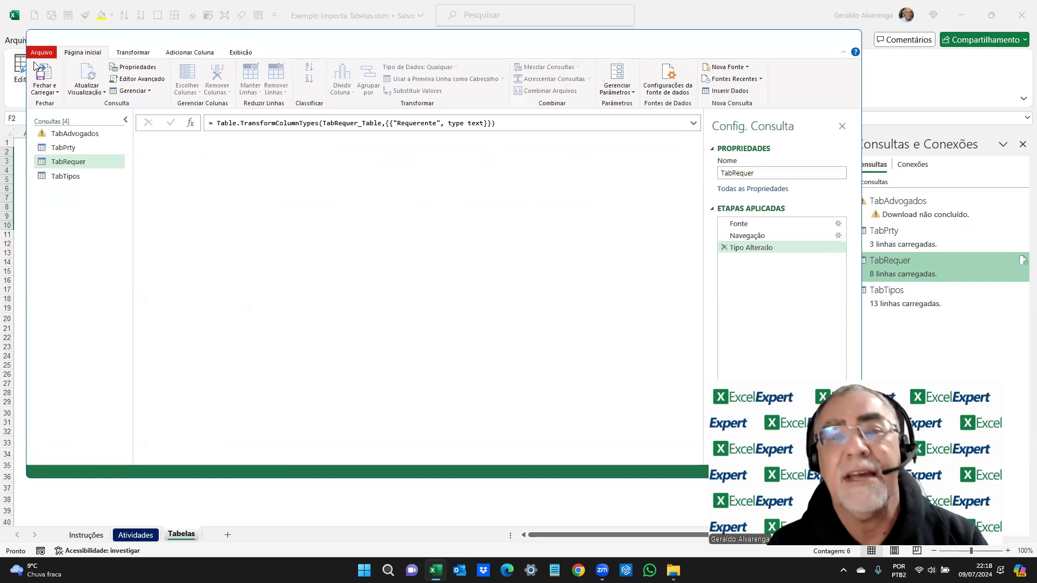
- Reselect Tabelas Padrão a Importar.xlsx as the data source from the TabRequer query, and close and load the queries
{"action": "left_click", "coordinate": [677, 90]}
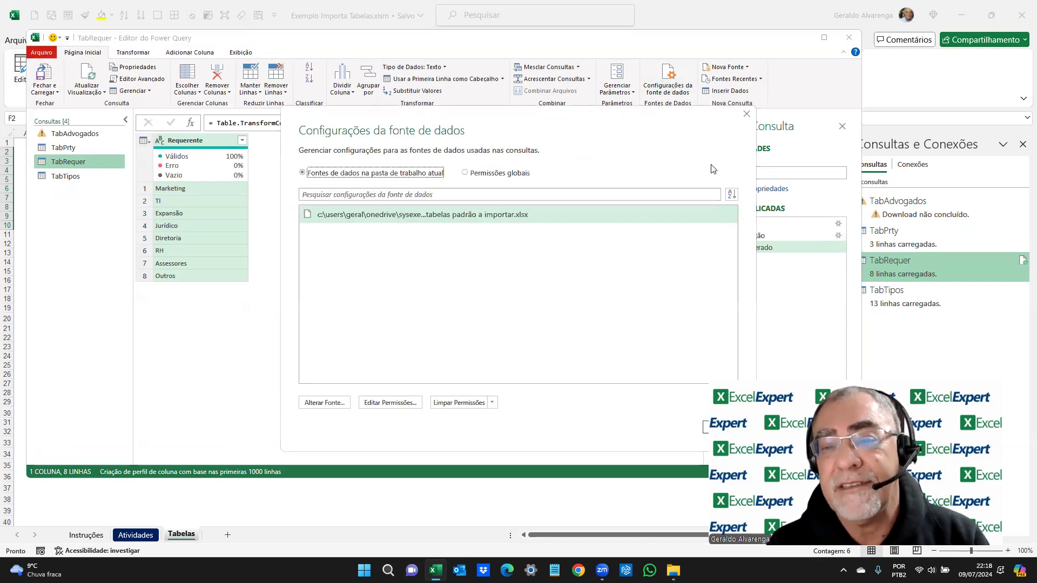
{"action": "left_click", "coordinate": [574, 218]}
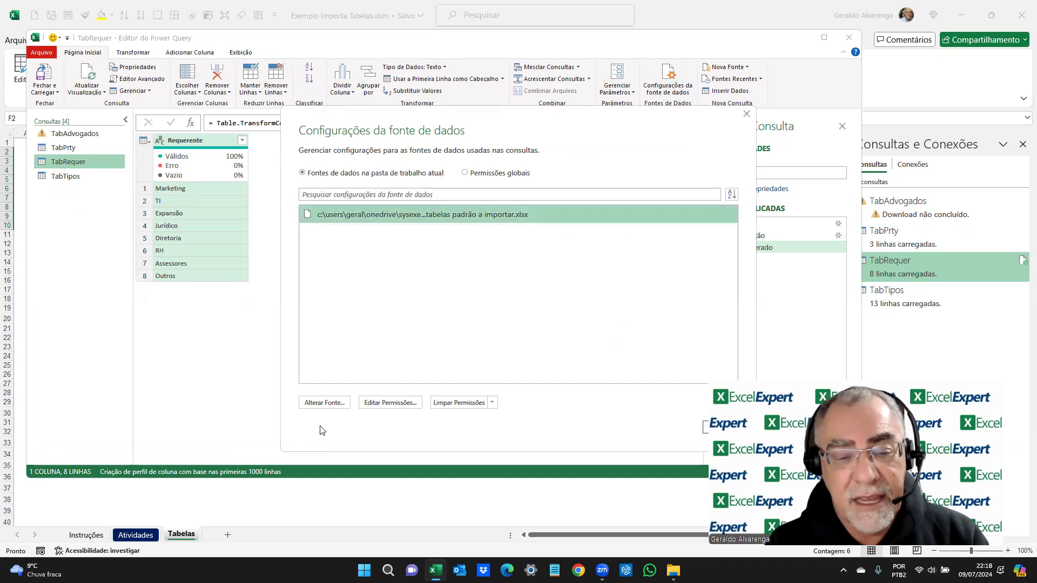
{"action": "left_click", "coordinate": [332, 404]}
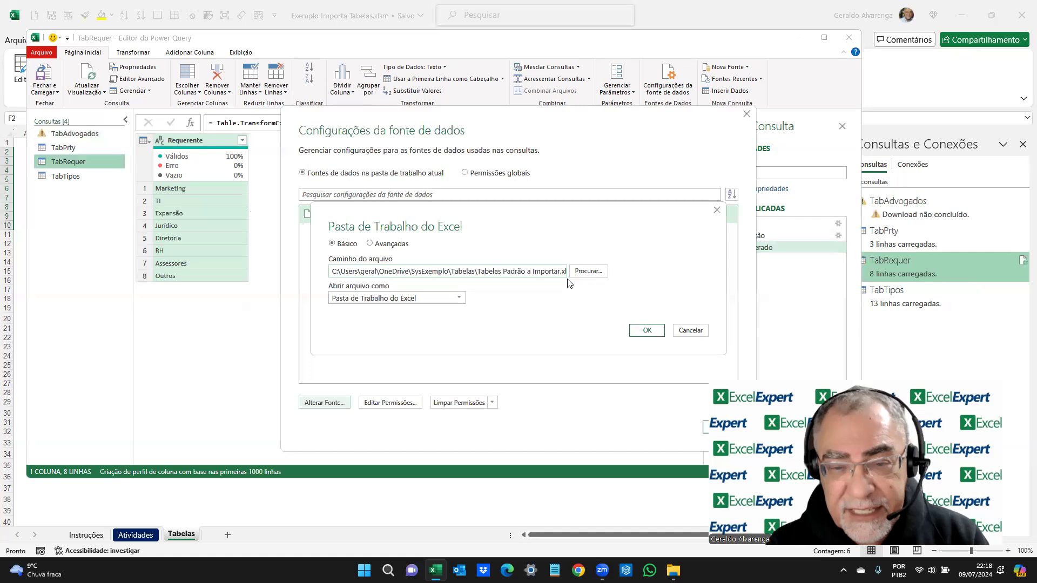
{"action": "left_click", "coordinate": [587, 271]}
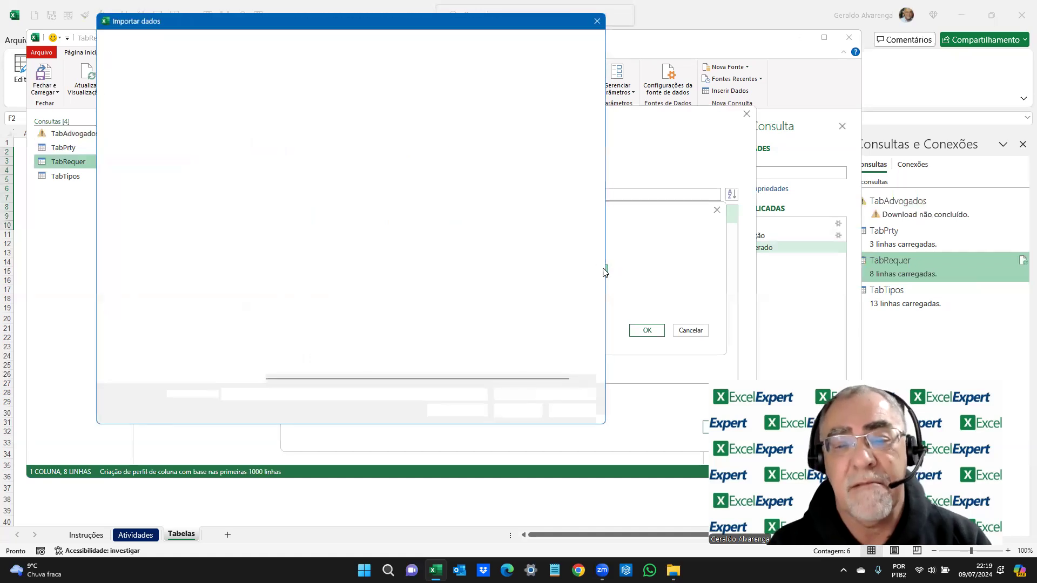
{"action": "left_click", "coordinate": [354, 101]}
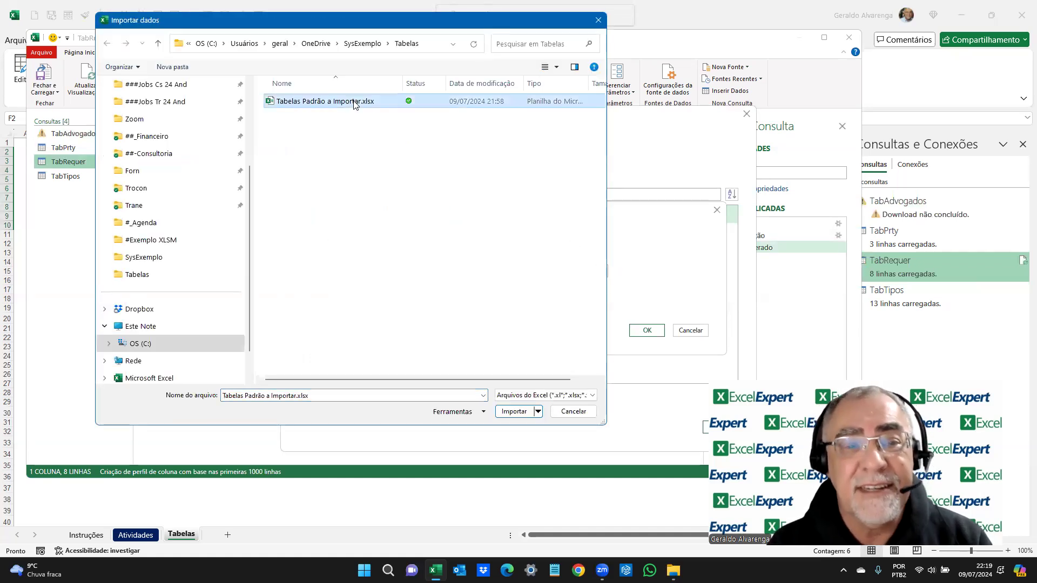
{"action": "left_click", "coordinate": [523, 413]}
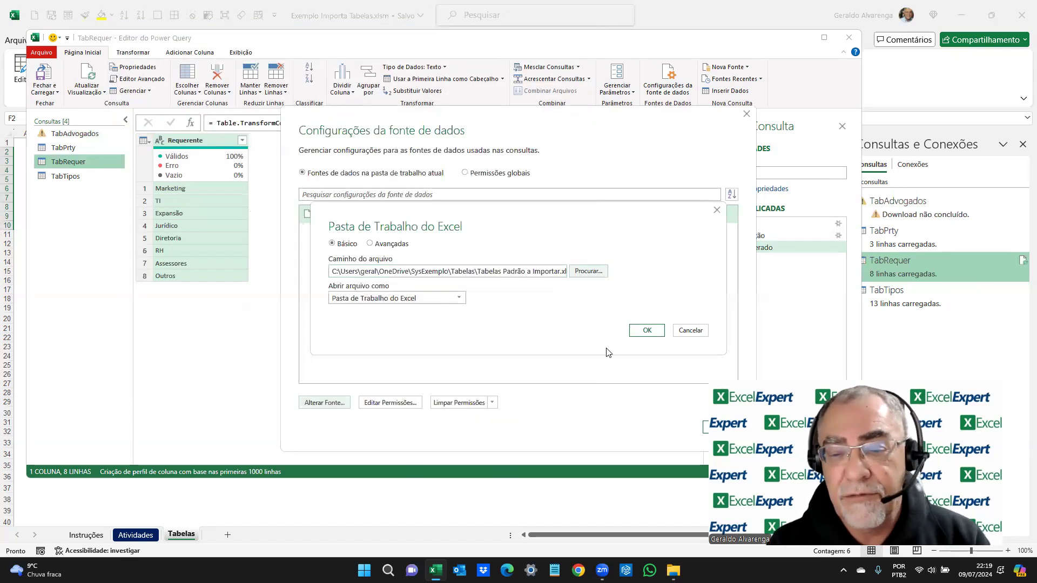
{"action": "left_click", "coordinate": [649, 330]}
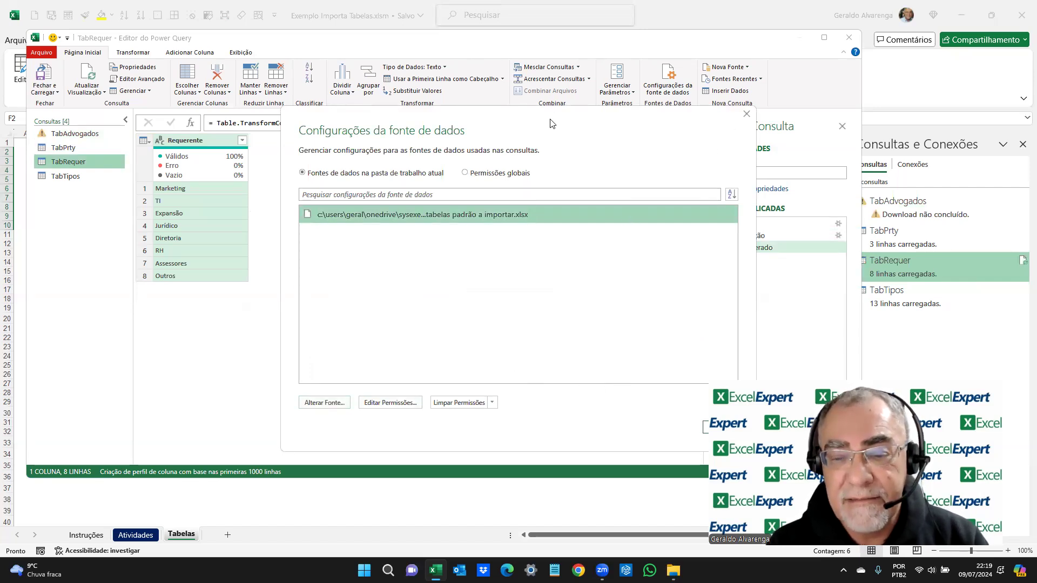
{"action": "left_click", "coordinate": [655, 417]}
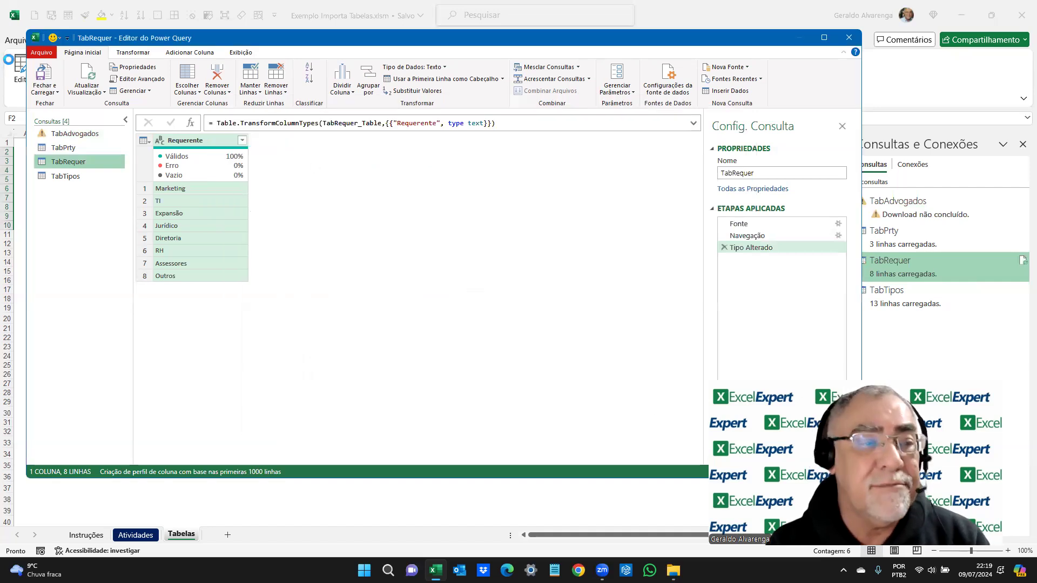
{"action": "left_click", "coordinate": [47, 87]}
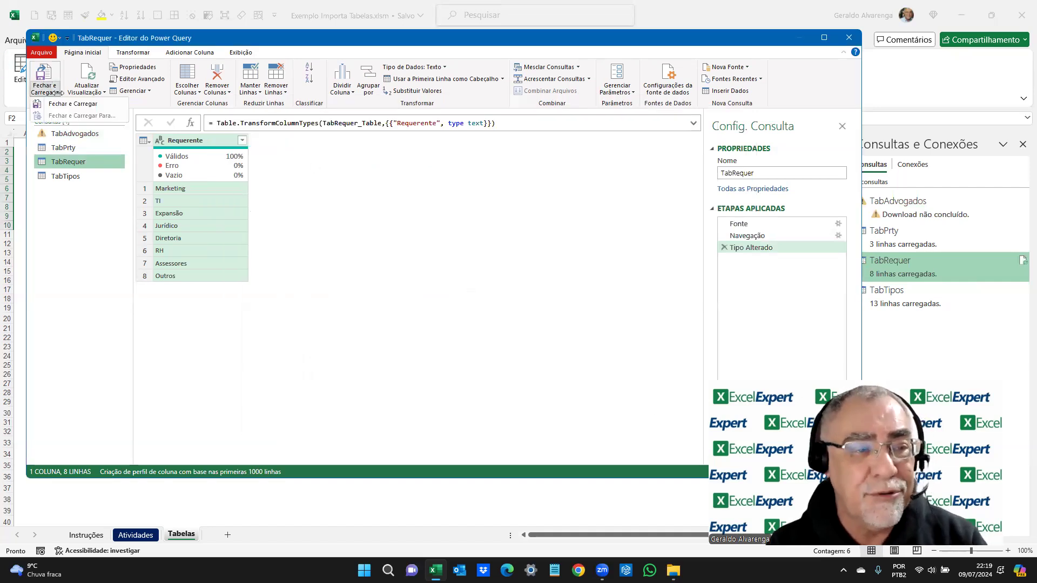
{"action": "left_click", "coordinate": [68, 103]}
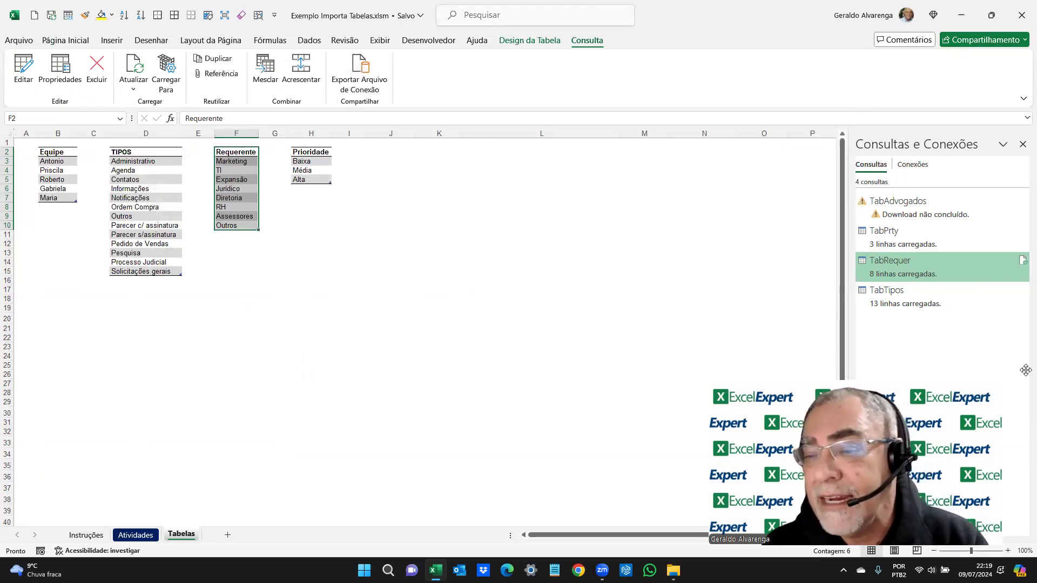
- Open the TabTipos query for editing in the Power Query Editor and select its Fonte step
{"action": "mouse_move", "coordinate": [893, 295]}
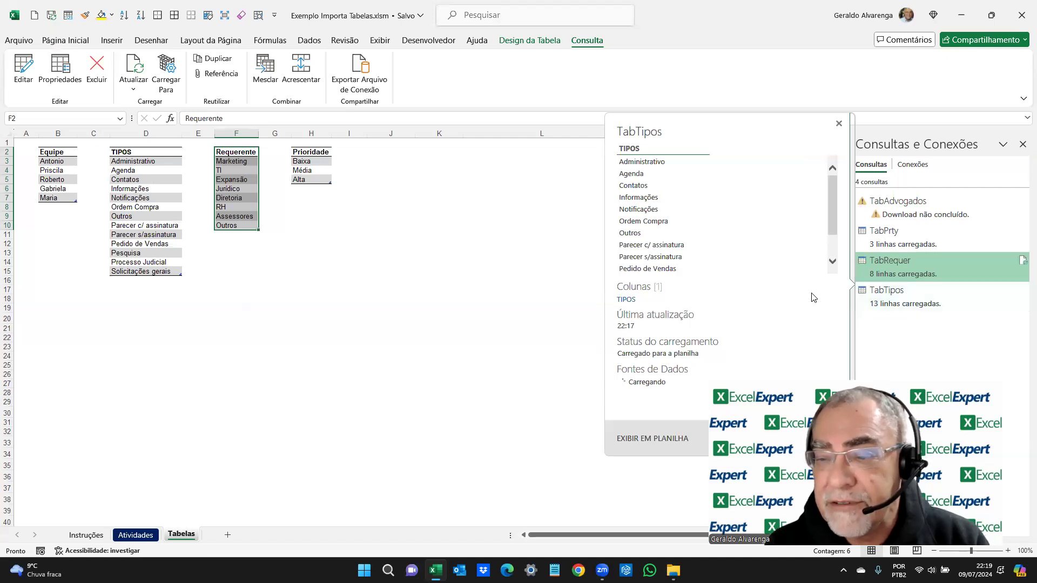
{"action": "left_click", "coordinate": [871, 296]}
{"action": "right_click", "coordinate": [872, 295]}
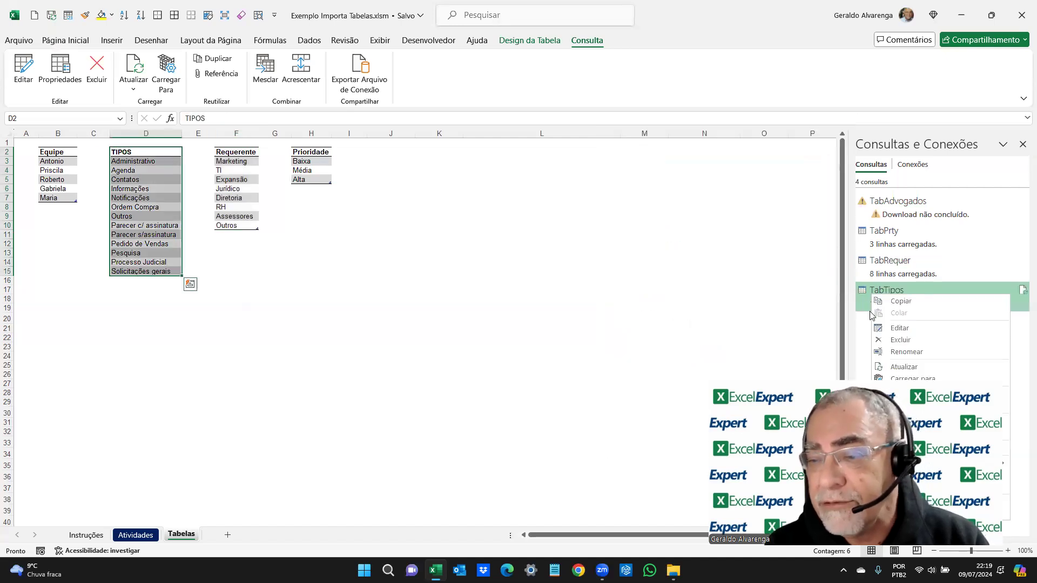
{"action": "left_click", "coordinate": [897, 329]}
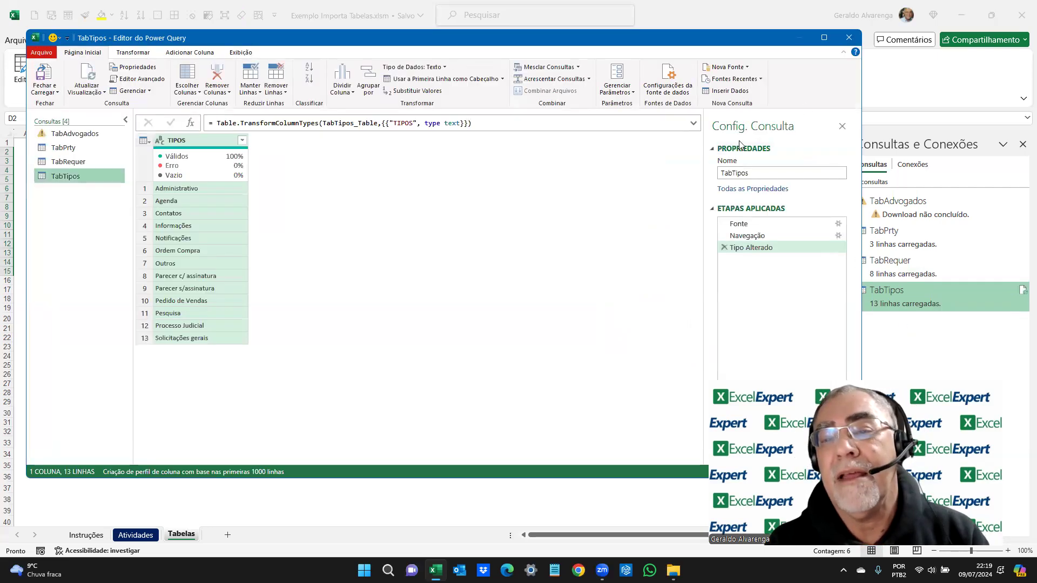
{"action": "left_click", "coordinate": [739, 224]}
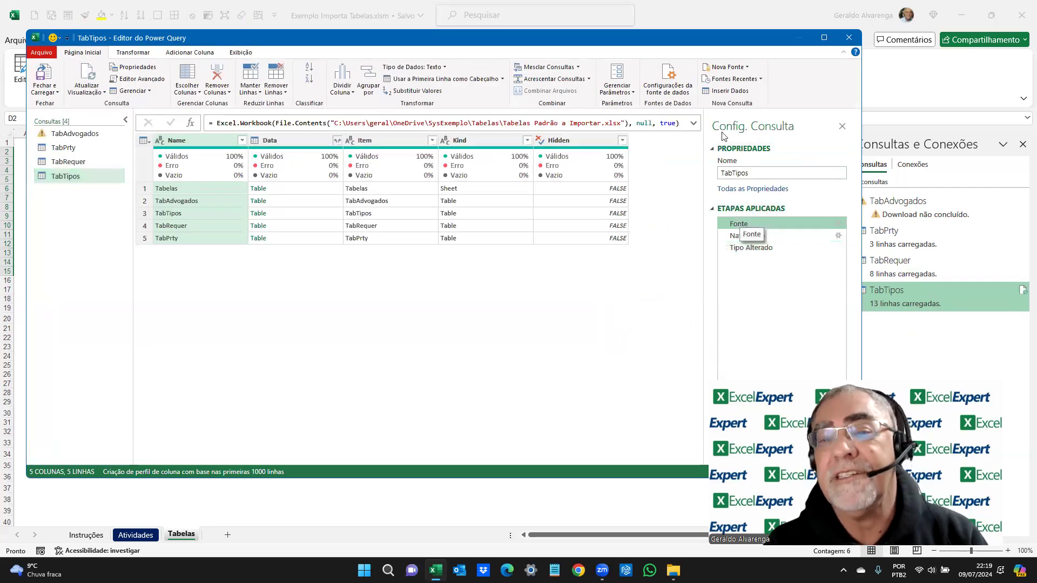
- Change the data source from the TabTipos query to Tabelas Padrão a Importar.xlsx in SysExemplo\Tabelas, and close and load the queries
{"action": "left_click", "coordinate": [672, 81]}
{"action": "left_click", "coordinate": [506, 216]}
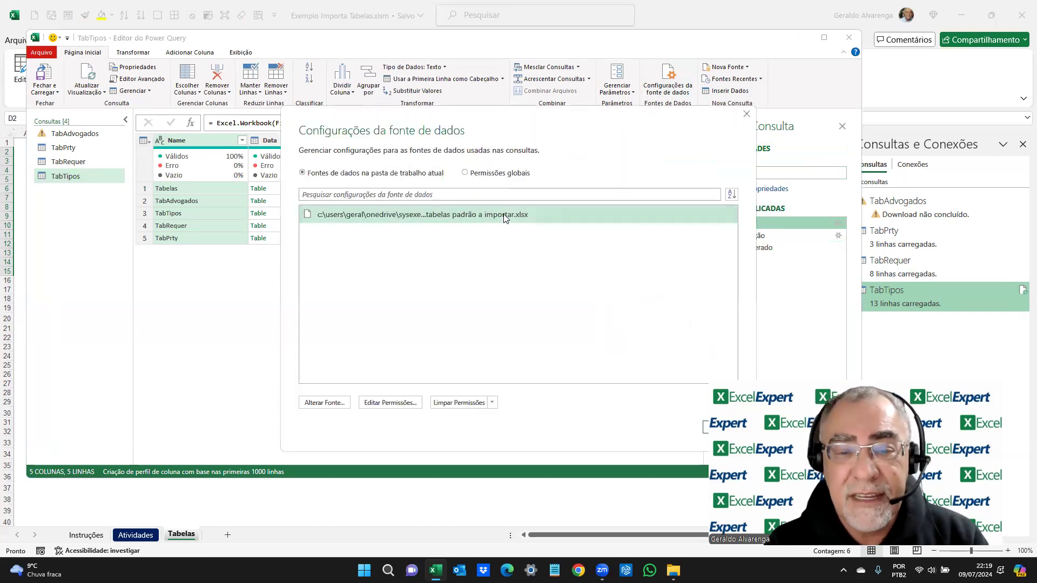
{"action": "left_click", "coordinate": [326, 403]}
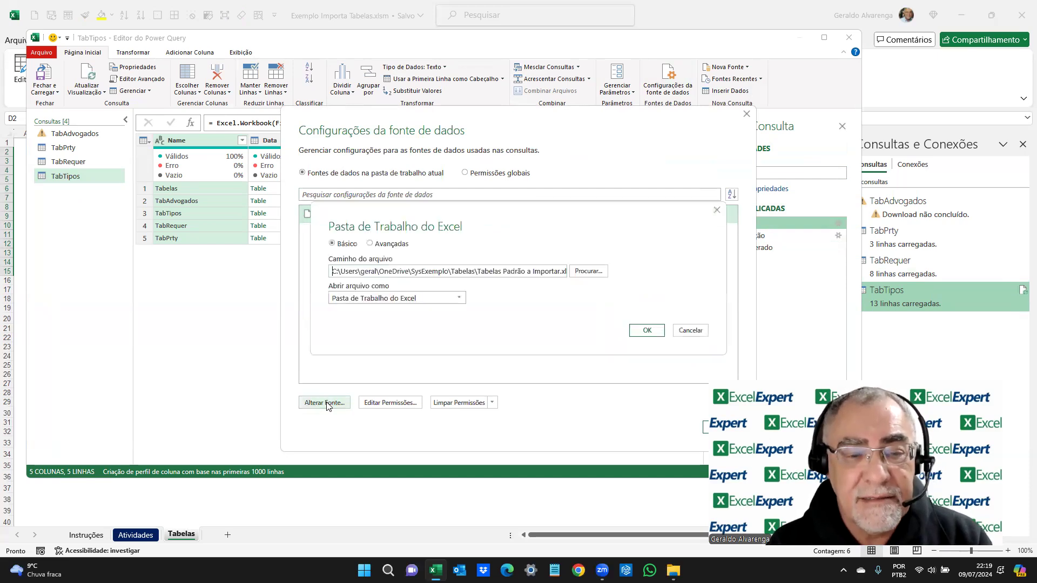
{"action": "left_click", "coordinate": [603, 276]}
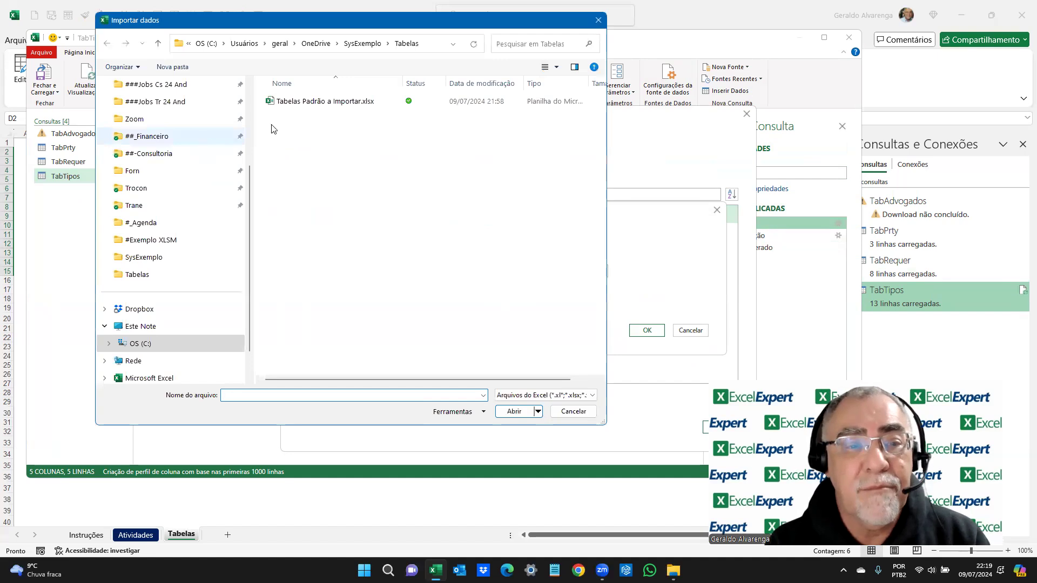
{"action": "left_click", "coordinate": [329, 101]}
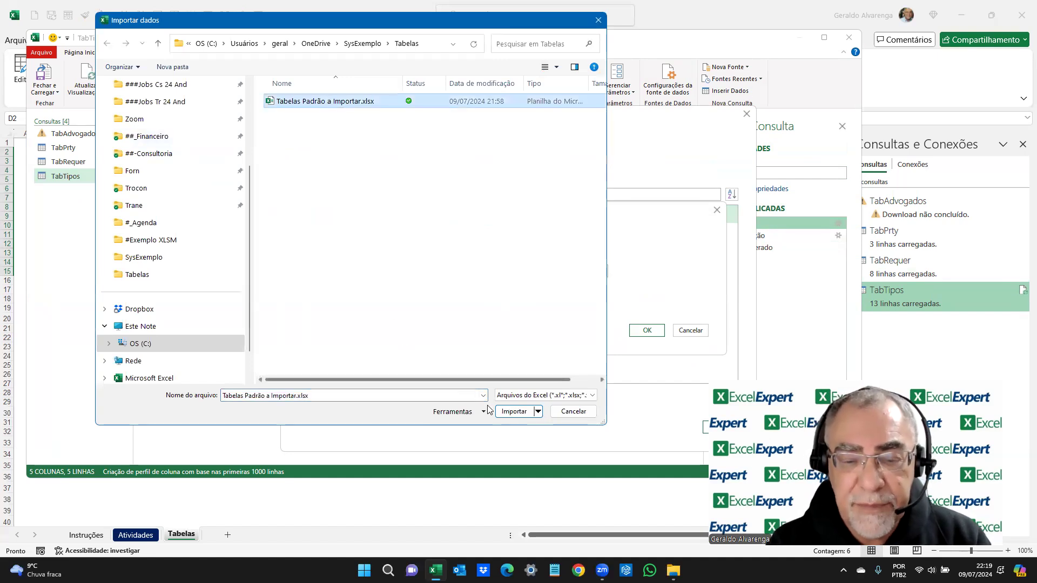
{"action": "left_click", "coordinate": [531, 412]}
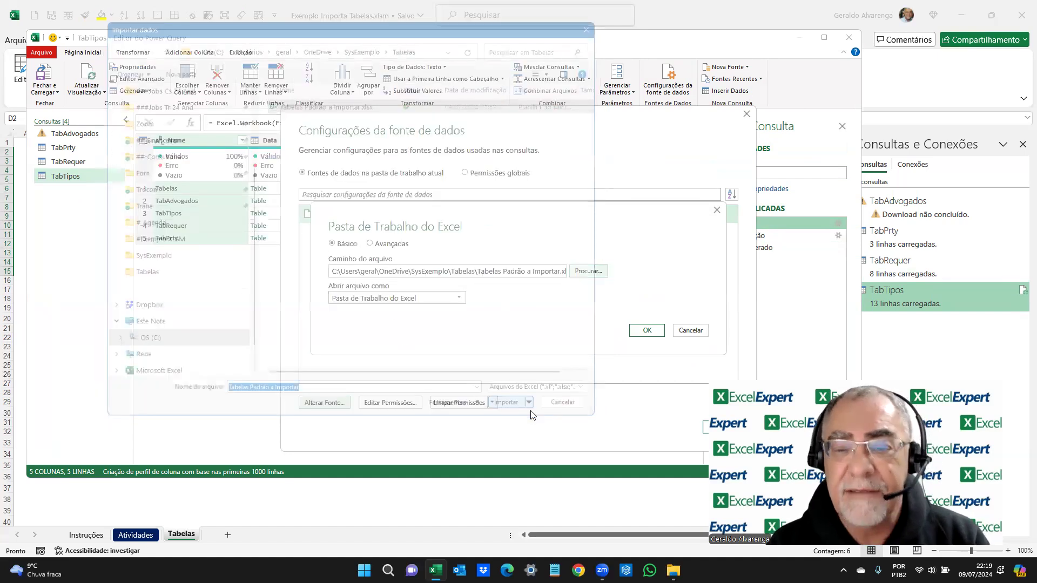
{"action": "left_click", "coordinate": [645, 330]}
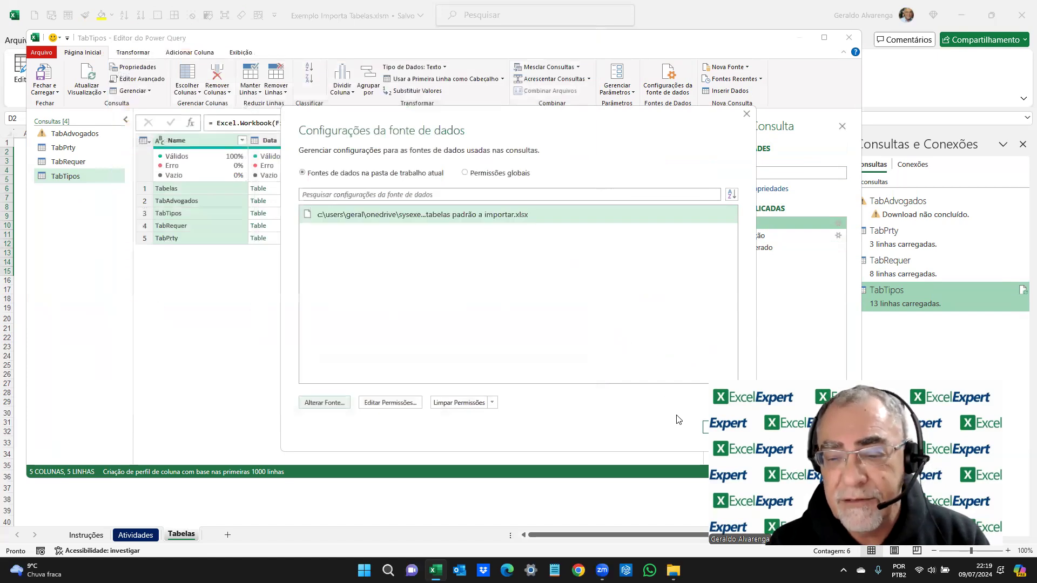
{"action": "left_click", "coordinate": [704, 434]}
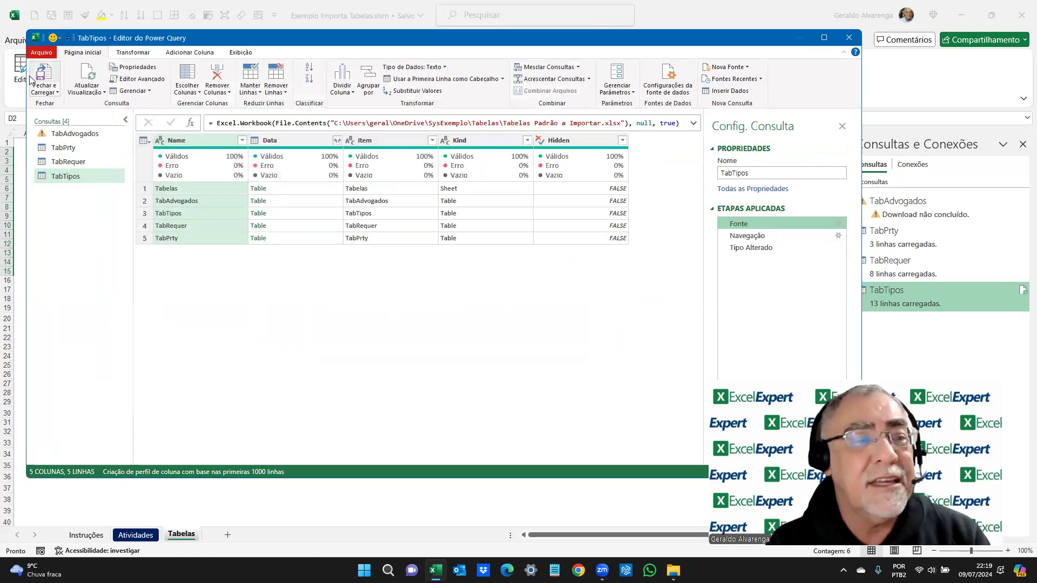
{"action": "left_click", "coordinate": [54, 93]}
{"action": "left_click", "coordinate": [75, 104]}
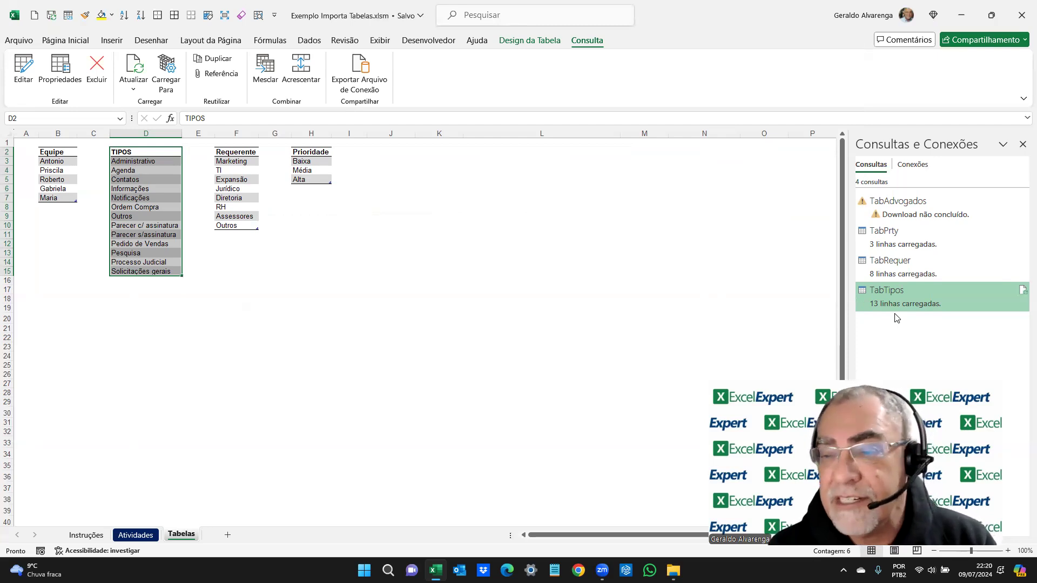
- Close Exemplo Importa Tabelas.xlsm and open Tabelas Padrão a Importar.xlsx from the Tabelas folder in File Explorer
{"action": "mouse_move", "coordinate": [895, 213]}
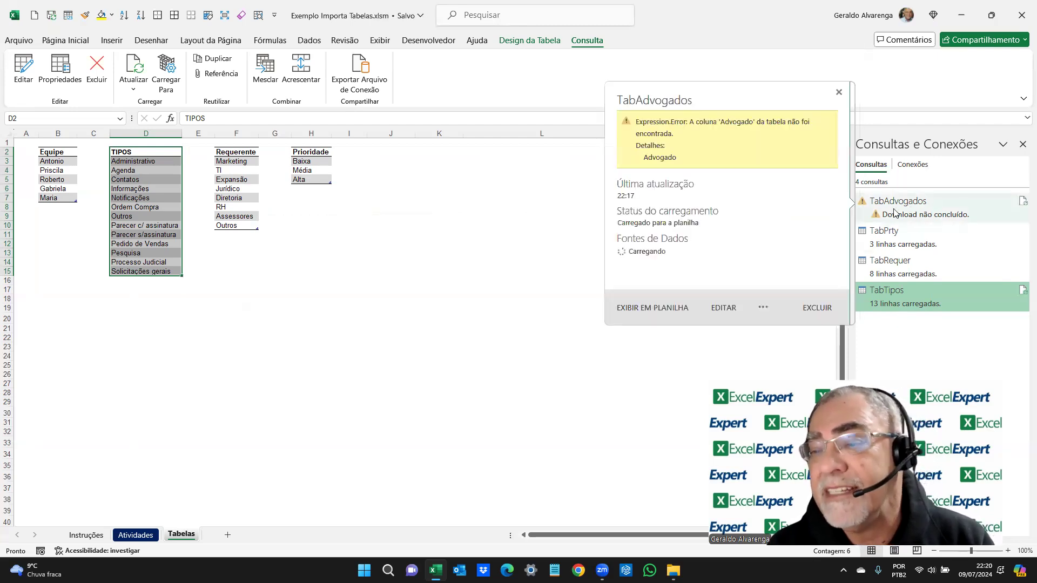
{"action": "left_click", "coordinate": [442, 216]}
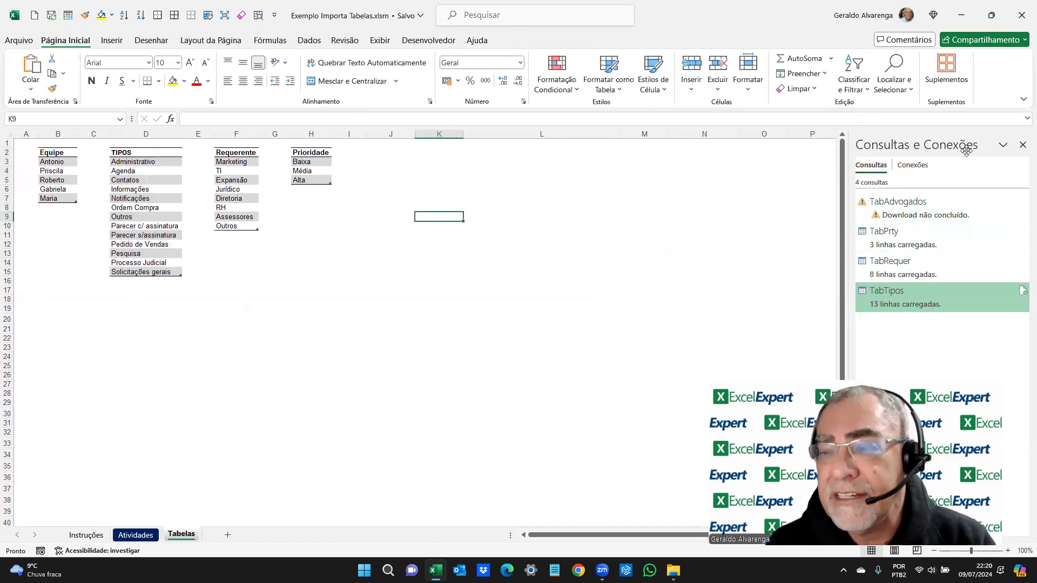
{"action": "left_click", "coordinate": [1021, 16]}
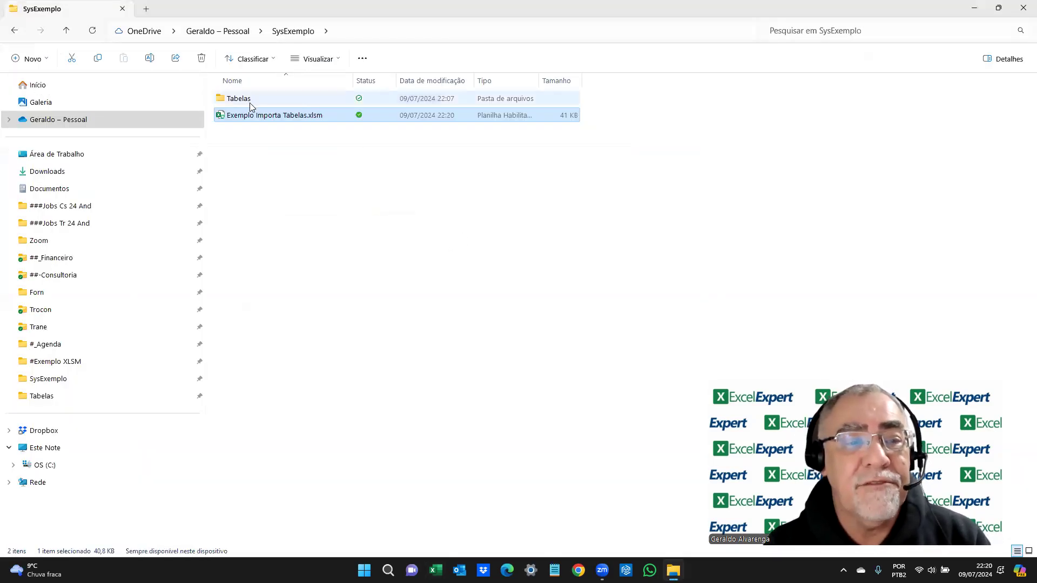
{"action": "double_click", "coordinate": [251, 97]}
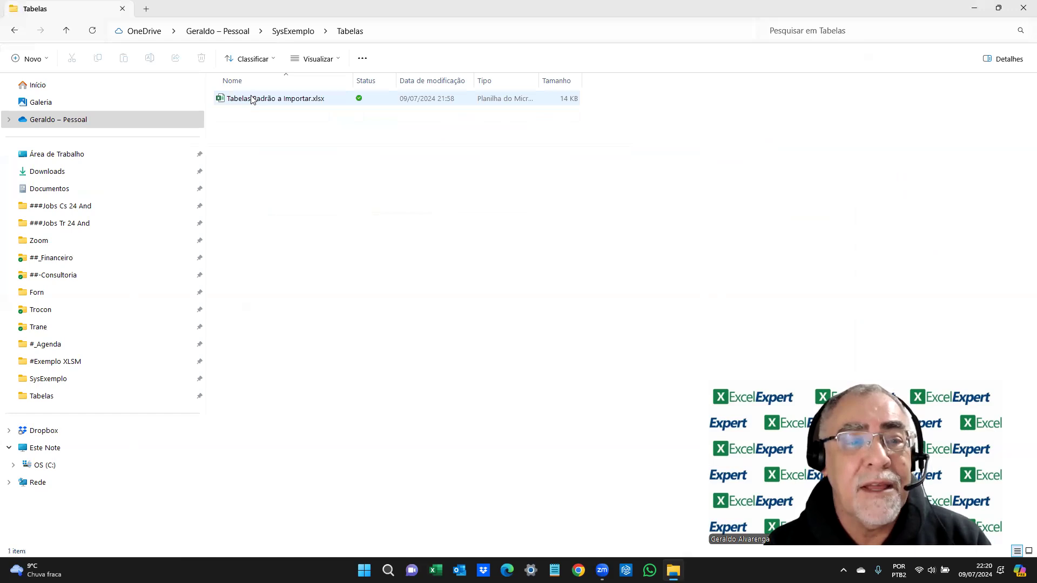
{"action": "double_click", "coordinate": [252, 99]}
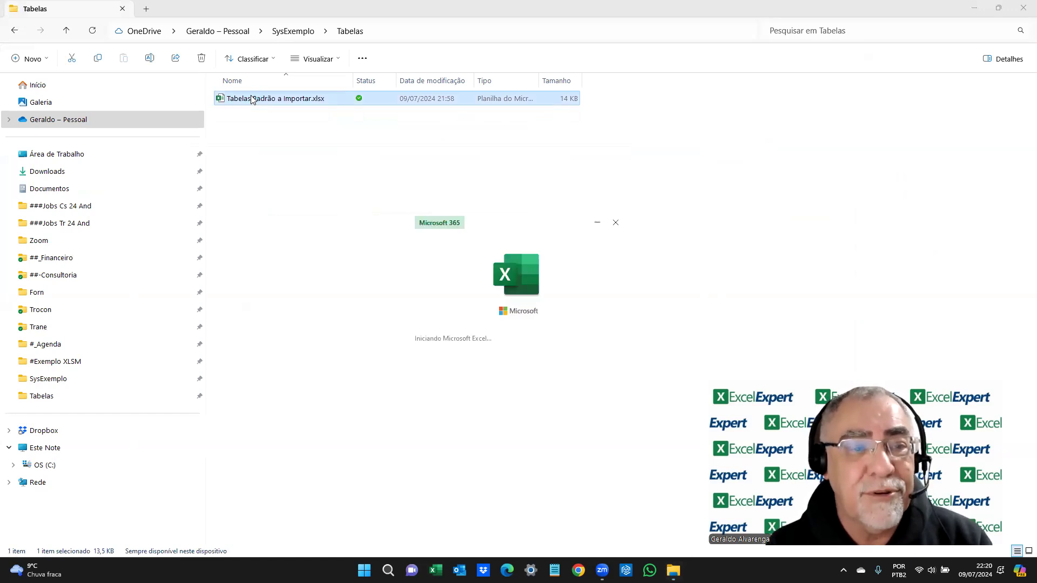
- Rename the Responsável header in cell B2 to Advogado, and save and close the source workbook
{"action": "left_click", "coordinate": [50, 148]}
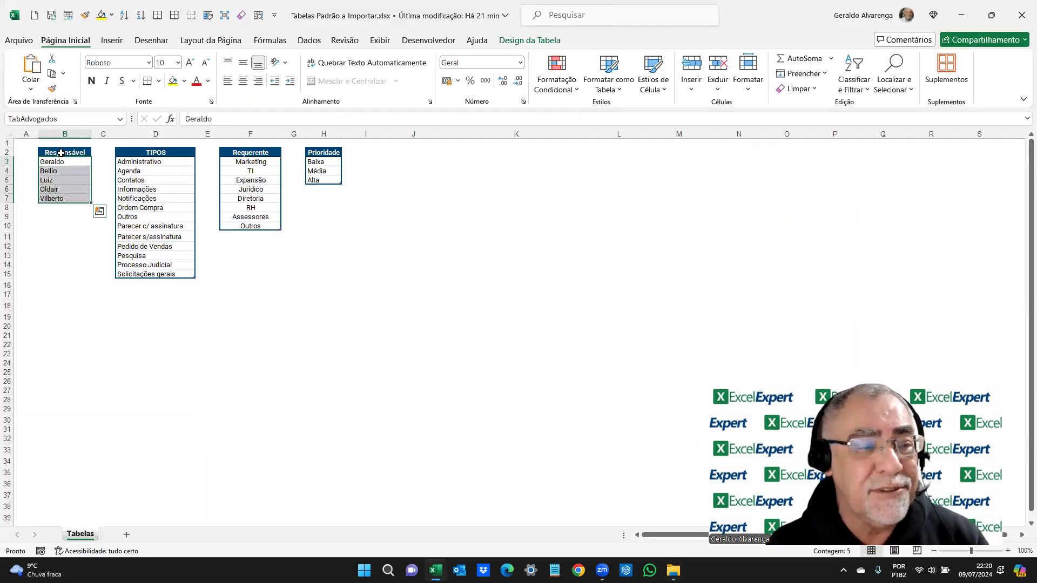
{"action": "left_click", "coordinate": [61, 153]}
{"action": "type", "text": "Ad"}
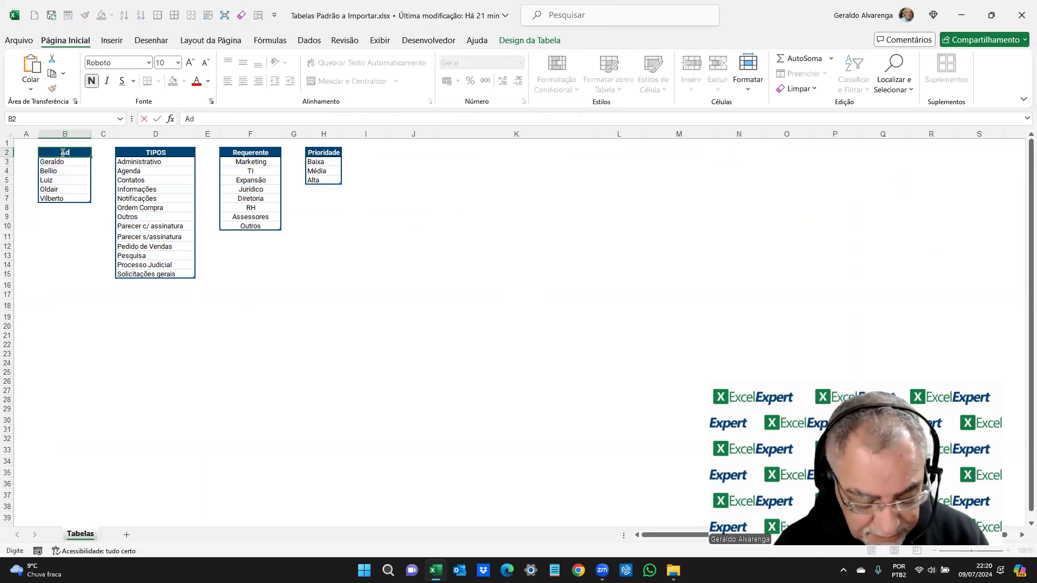
{"action": "type", "text": "vogado"}
{"action": "key", "text": "Return"}
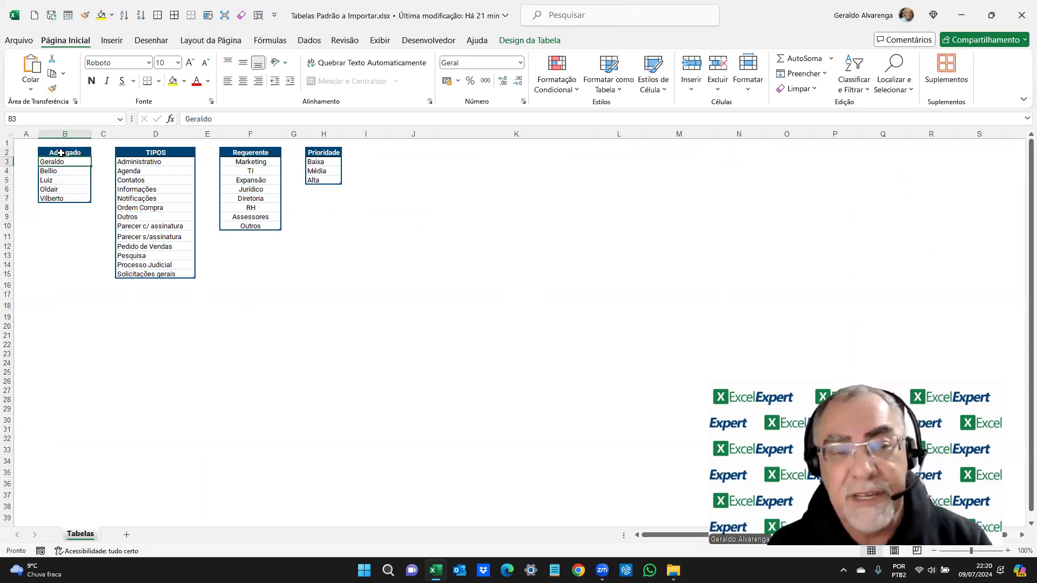
{"action": "left_click", "coordinate": [1020, 14]}
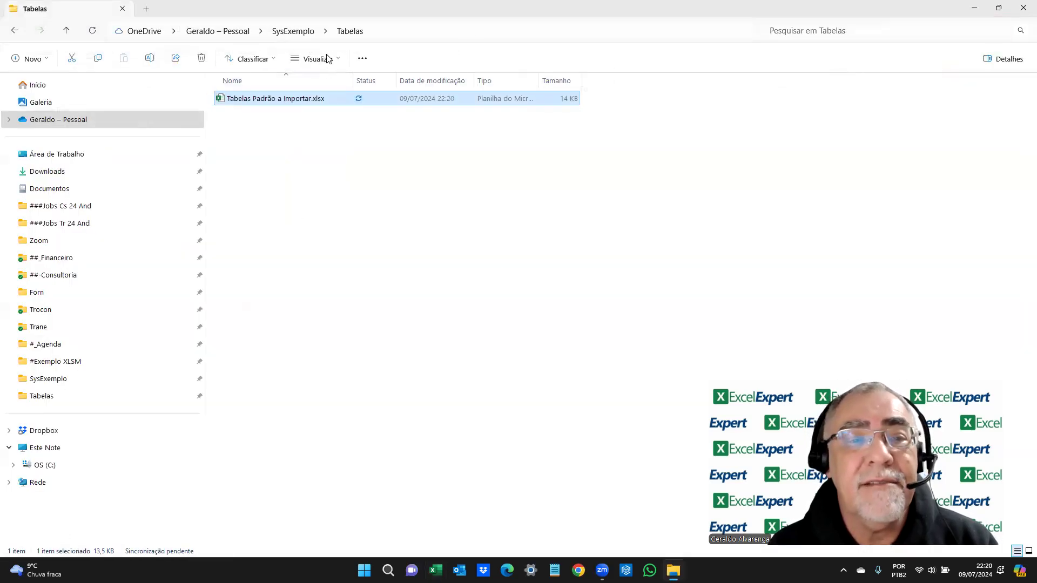
- Return to the SysExemplo folder, reopen Exemplo Importa Tabelas.xlsm and check the imported tables on the Tabelas sheet
{"action": "left_click", "coordinate": [344, 31]}
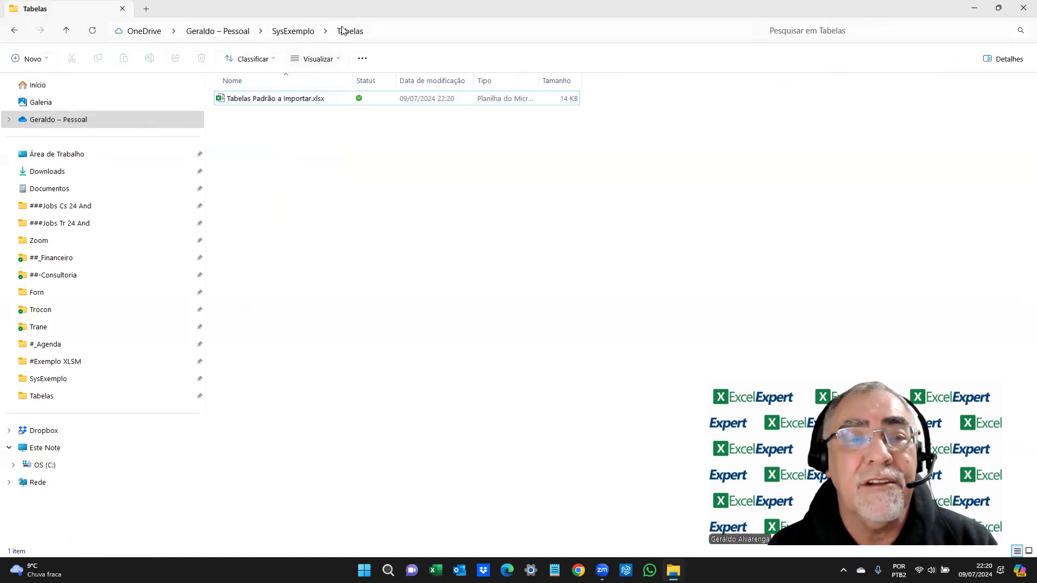
{"action": "left_click", "coordinate": [305, 32]}
{"action": "left_click", "coordinate": [280, 118]}
{"action": "double_click", "coordinate": [280, 116]}
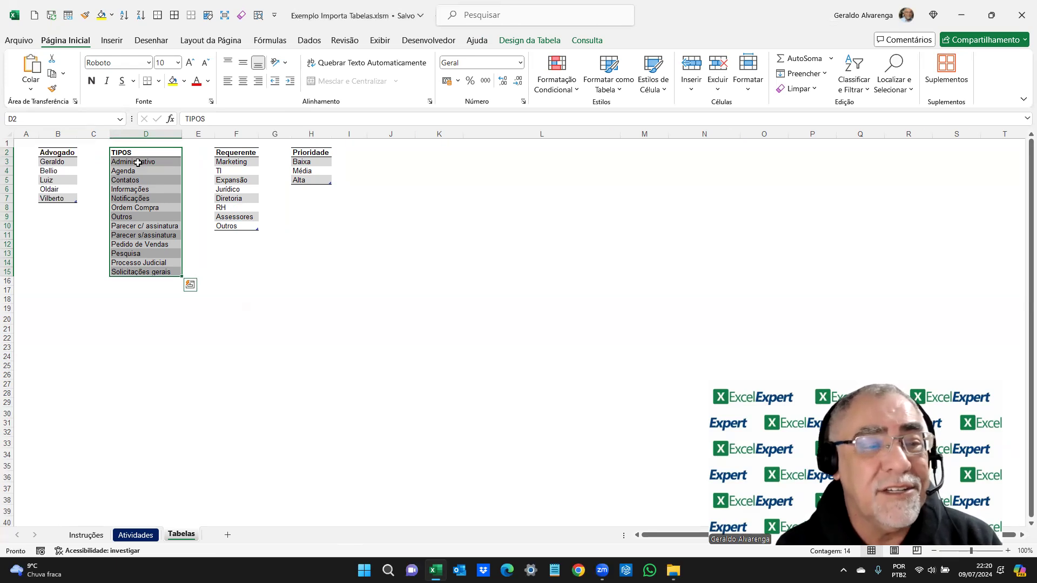
{"action": "left_click", "coordinate": [300, 153]}
{"action": "left_click", "coordinate": [176, 170]}
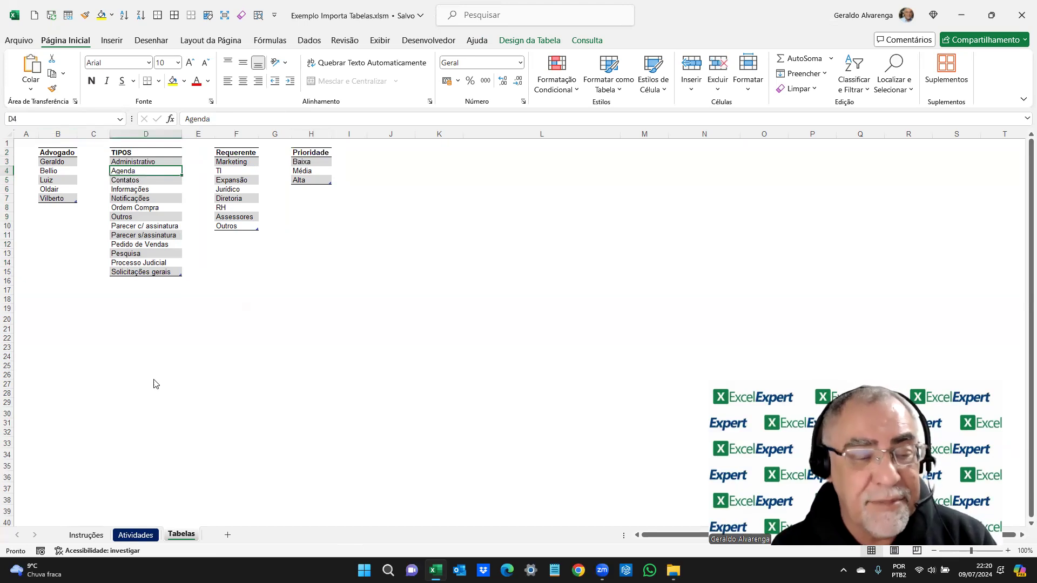
- Refresh the standard tables with the ATUALIZAR TABELAS command on the Instruções sheet and close the workbook and Excel
{"action": "left_click", "coordinate": [87, 535]}
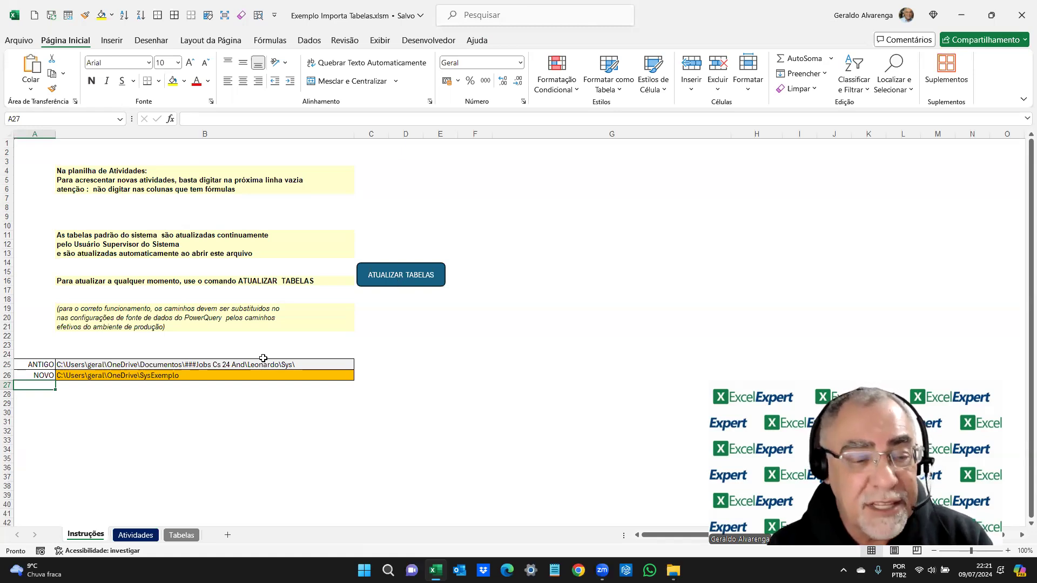
{"action": "left_click", "coordinate": [131, 365]}
{"action": "left_click", "coordinate": [142, 380]}
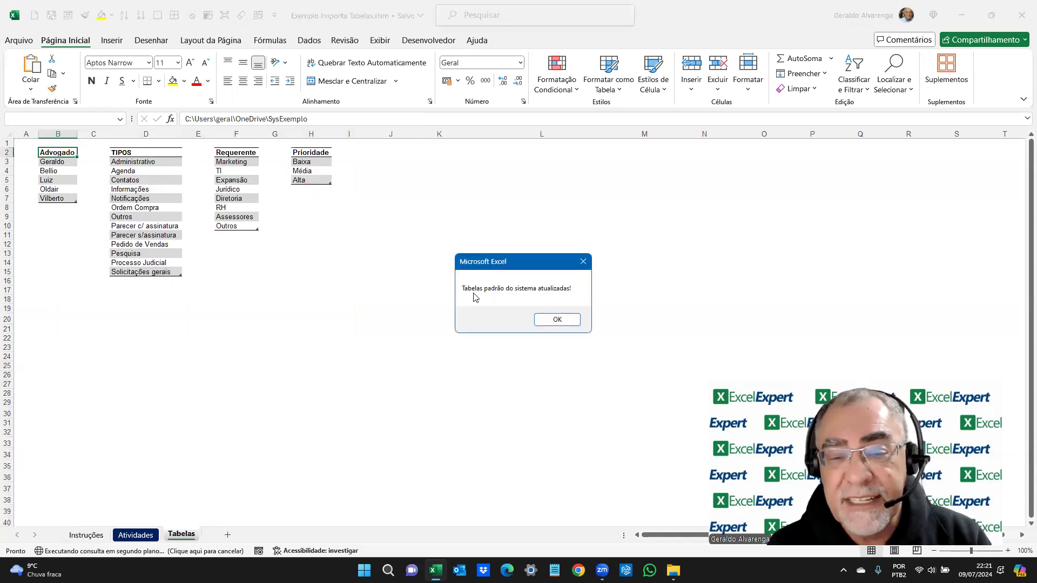
{"action": "left_click", "coordinate": [559, 320]}
{"action": "left_click", "coordinate": [1021, 21]}
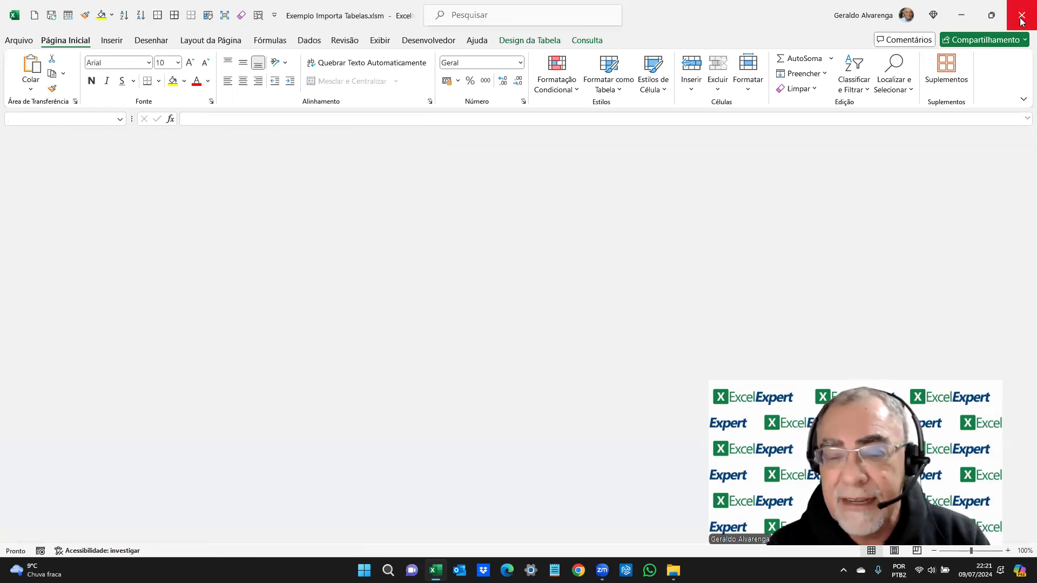
{"action": "left_click", "coordinate": [1021, 22]}
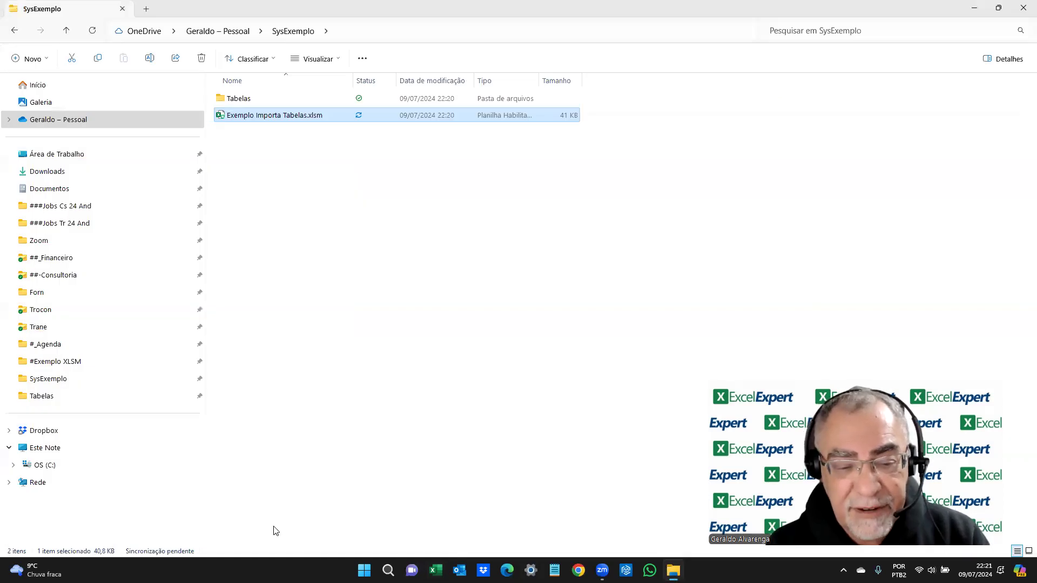